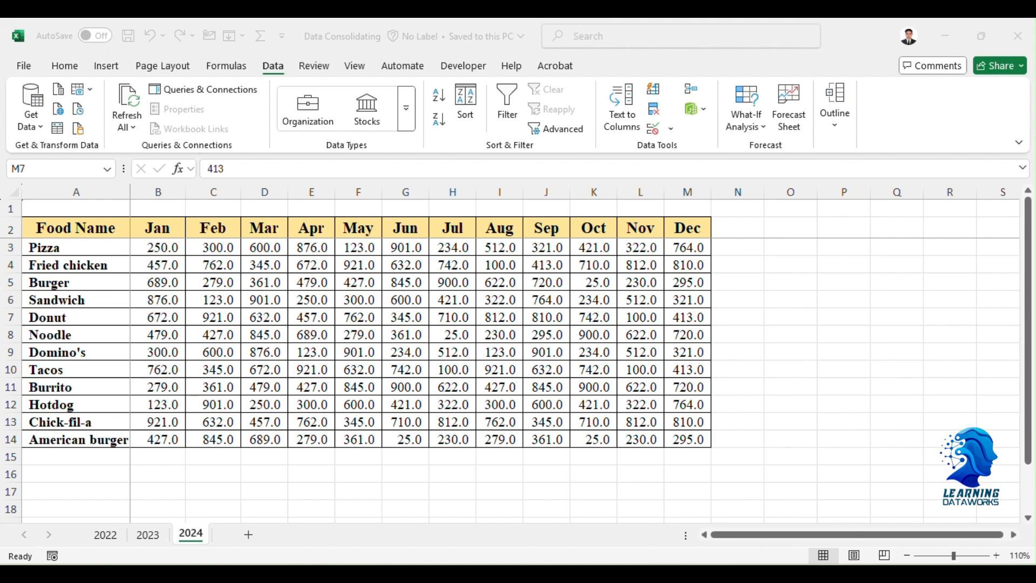
Review the monthly food tables on the 2022, 2023 and 2024 sheets.
click(108, 536)
click(147, 536)
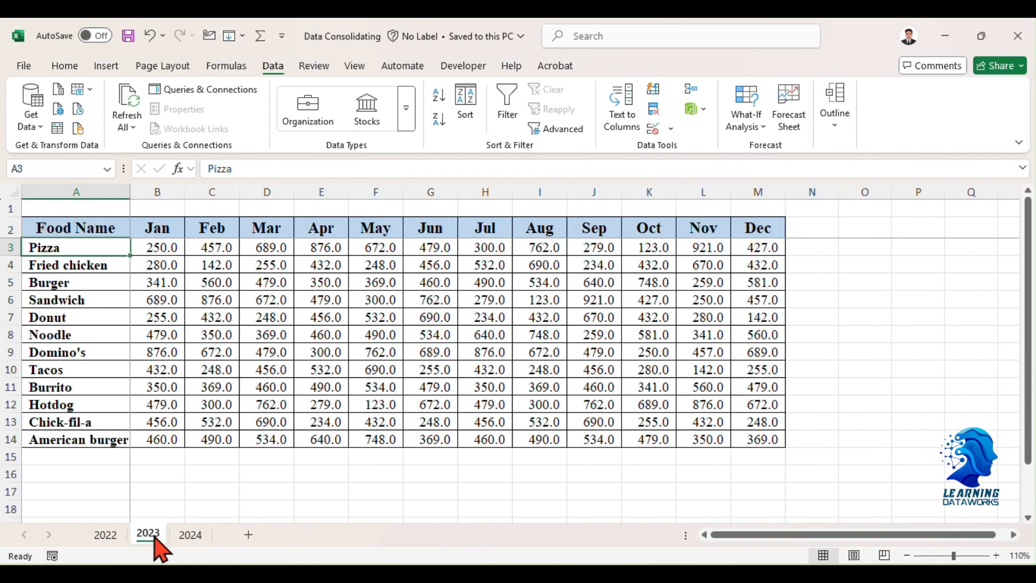
click(192, 536)
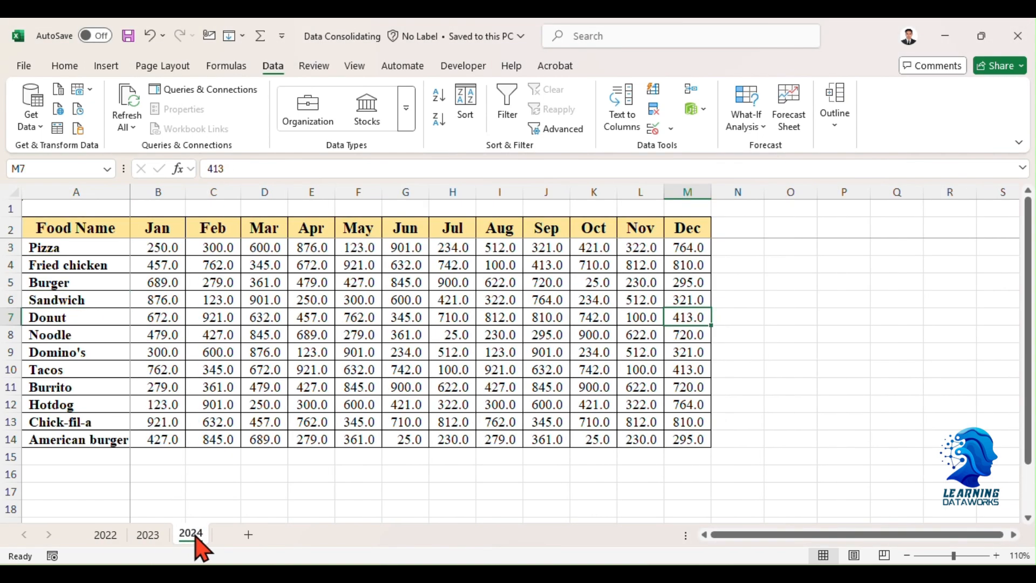
click(106, 536)
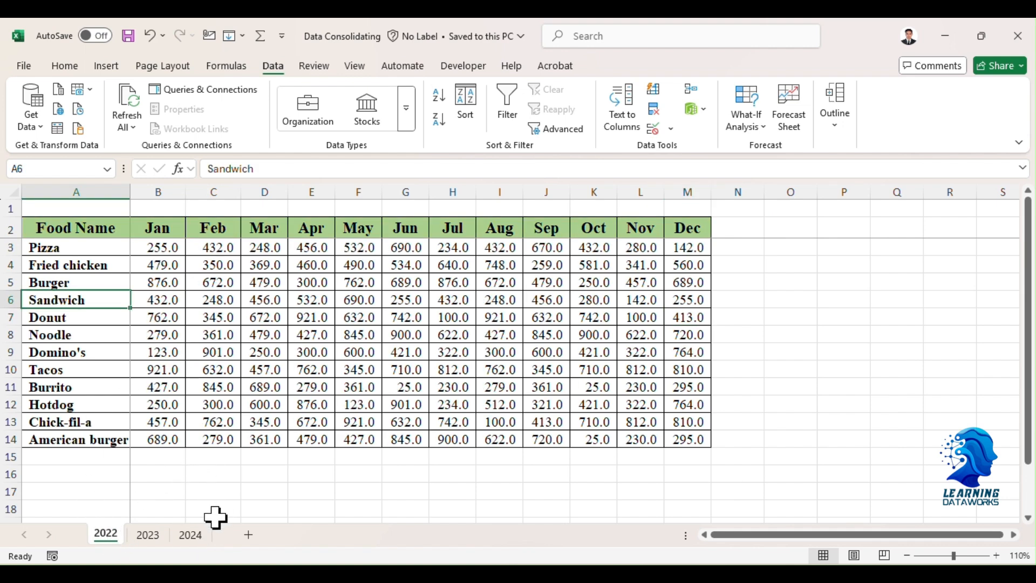
click(201, 536)
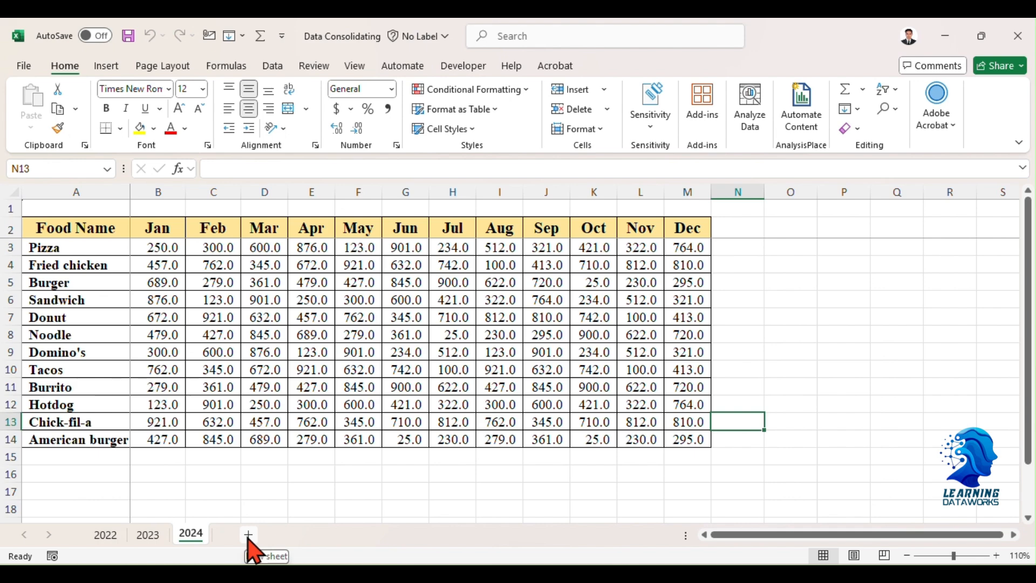
Add a new worksheet after the 2024 sheet and select cell C4 as the starting cell for the consolidated table.
click(249, 535)
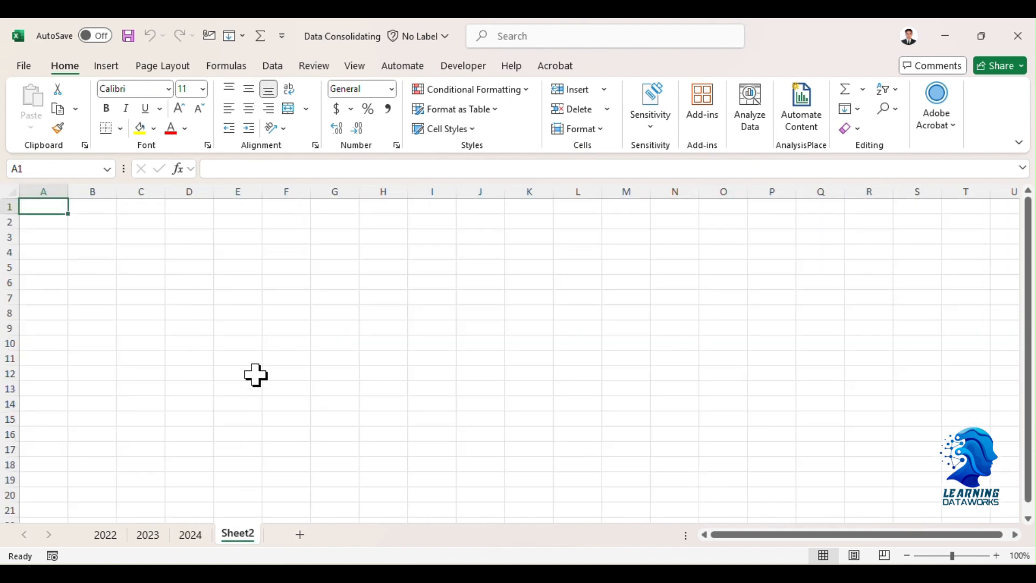
click(268, 73)
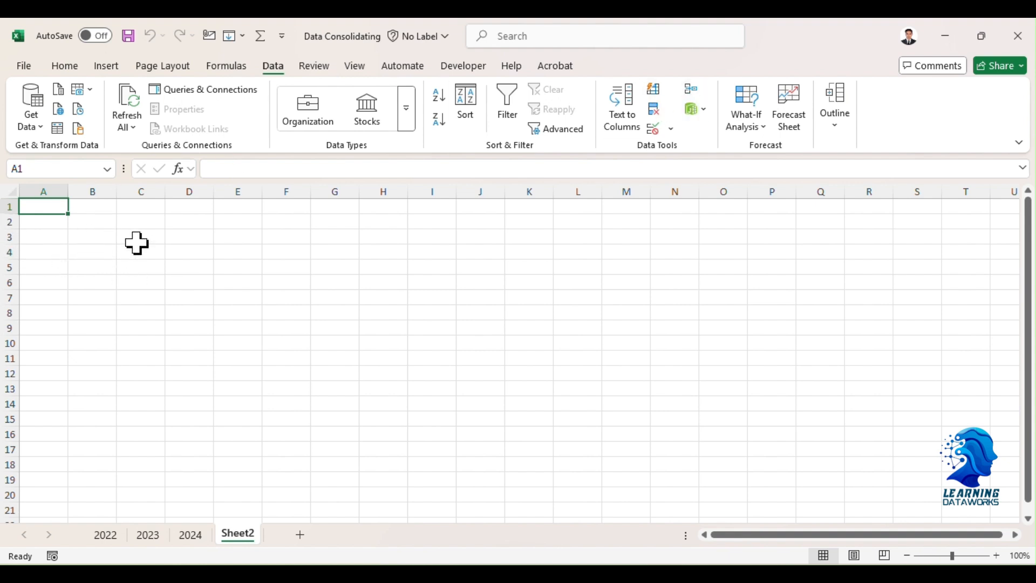
key(Right)
key(Down)
key(Right)
key(Down)
key(Down)
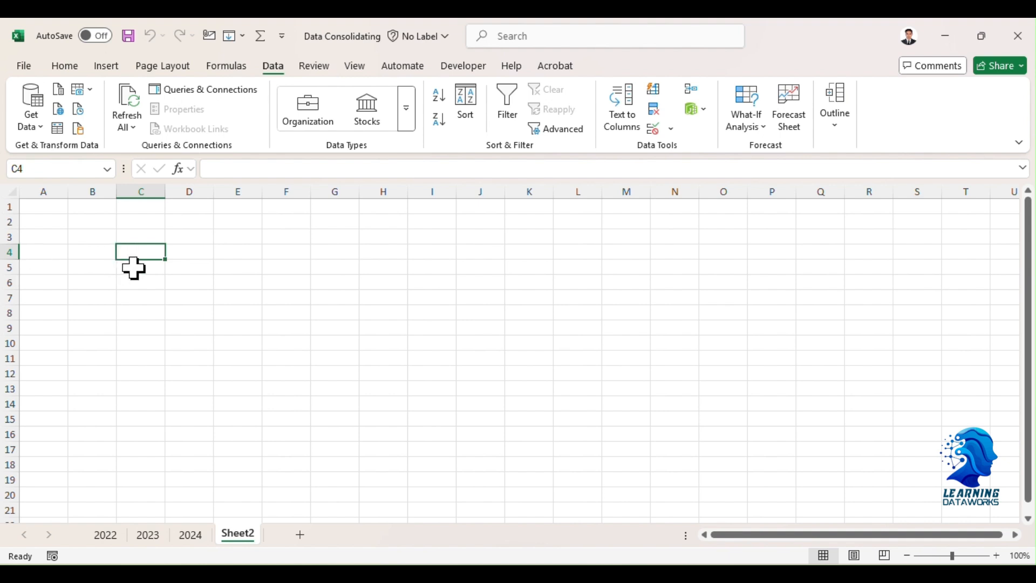
Start a data consolidation at cell C4 using the Sum function.
click(692, 97)
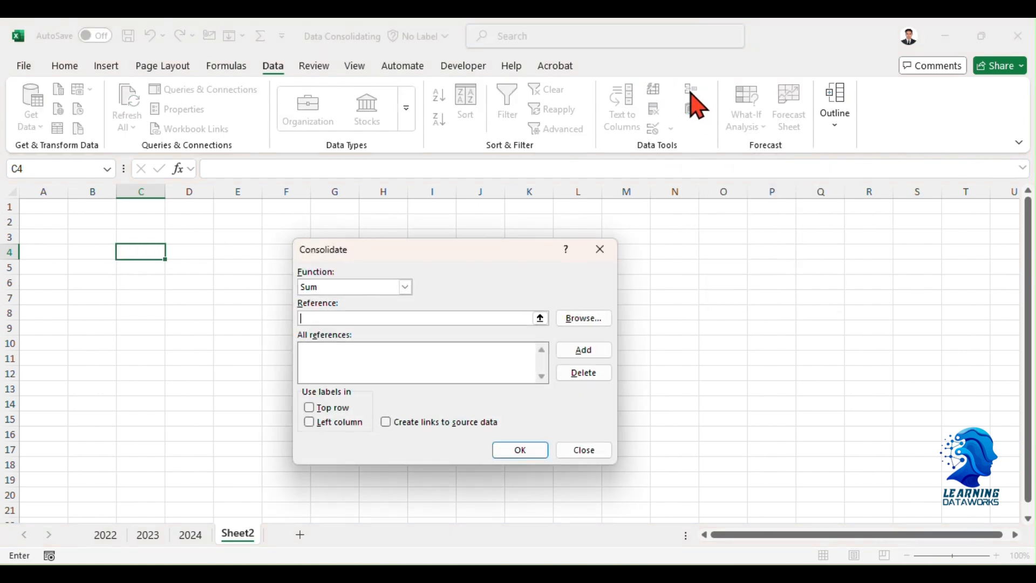
drag(438, 253, 464, 163)
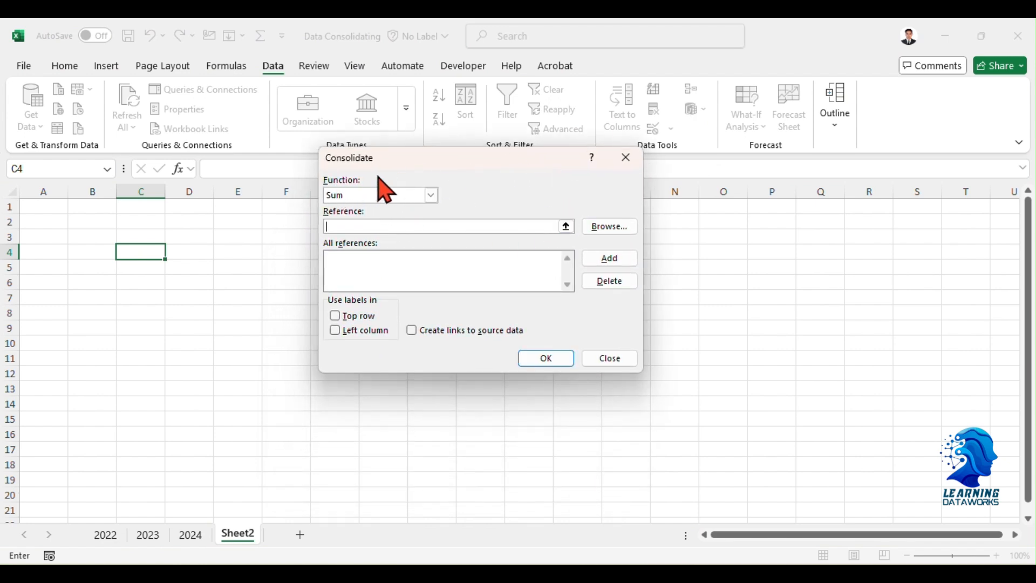
click(431, 196)
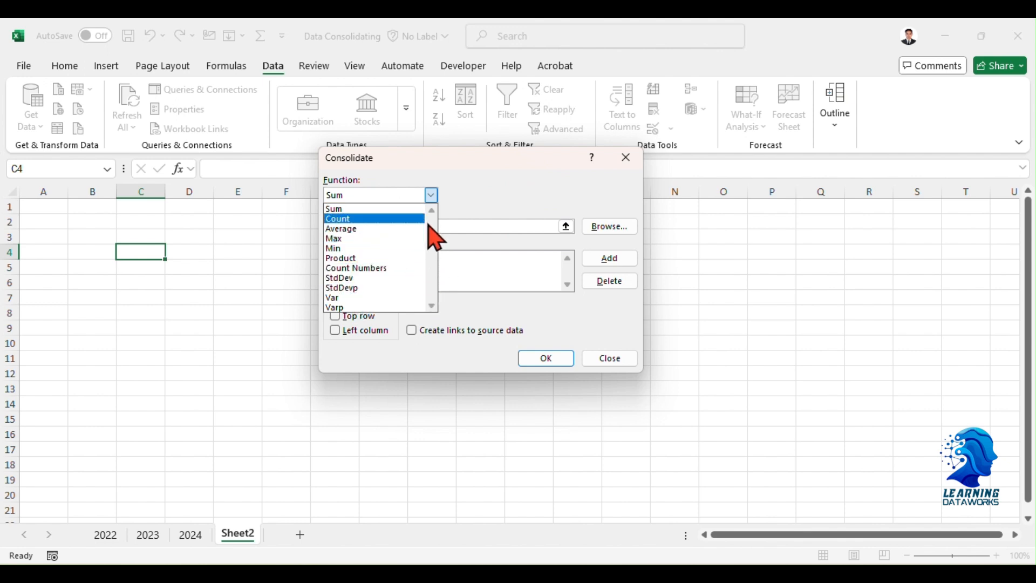
click(380, 210)
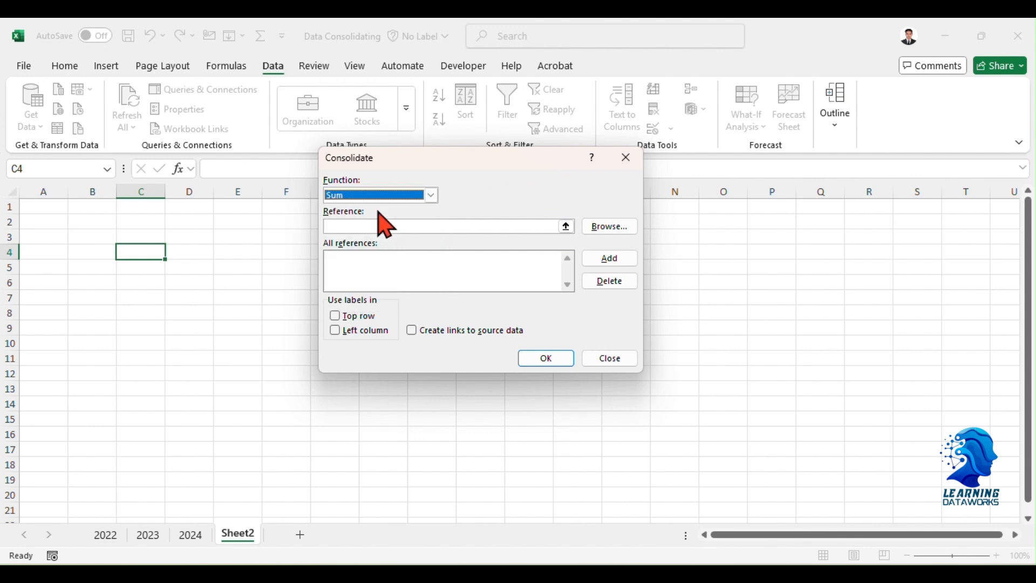
click(355, 226)
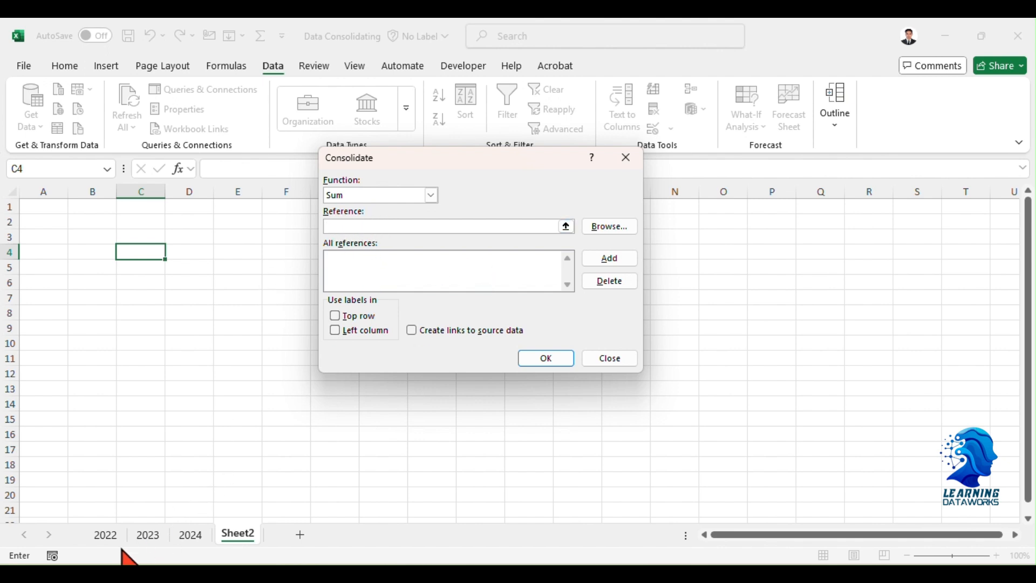
Add range A2:M14 of the 2022 sheet to the consolidation references.
click(110, 536)
drag(467, 162, 837, 172)
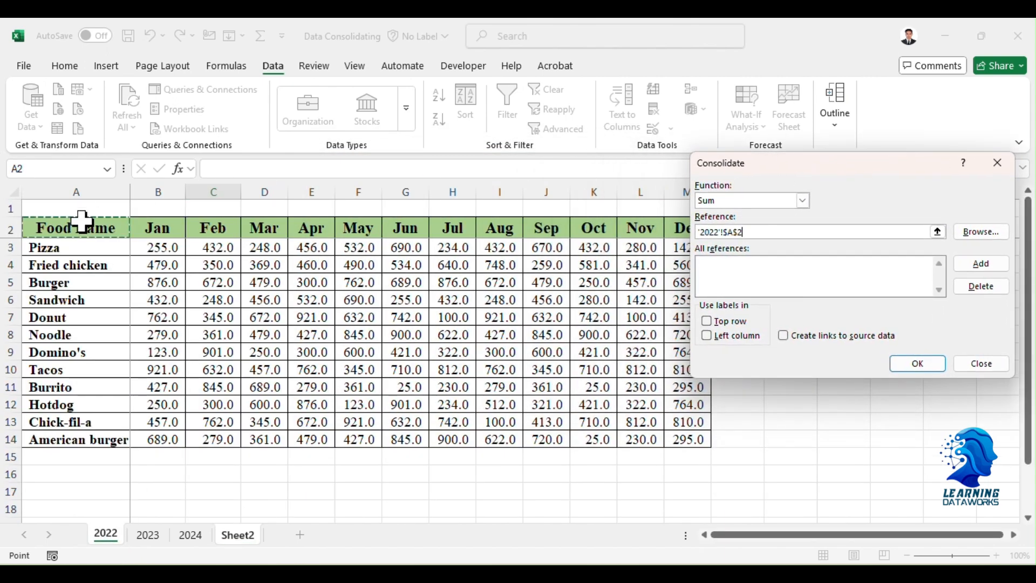
drag(82, 222, 694, 439)
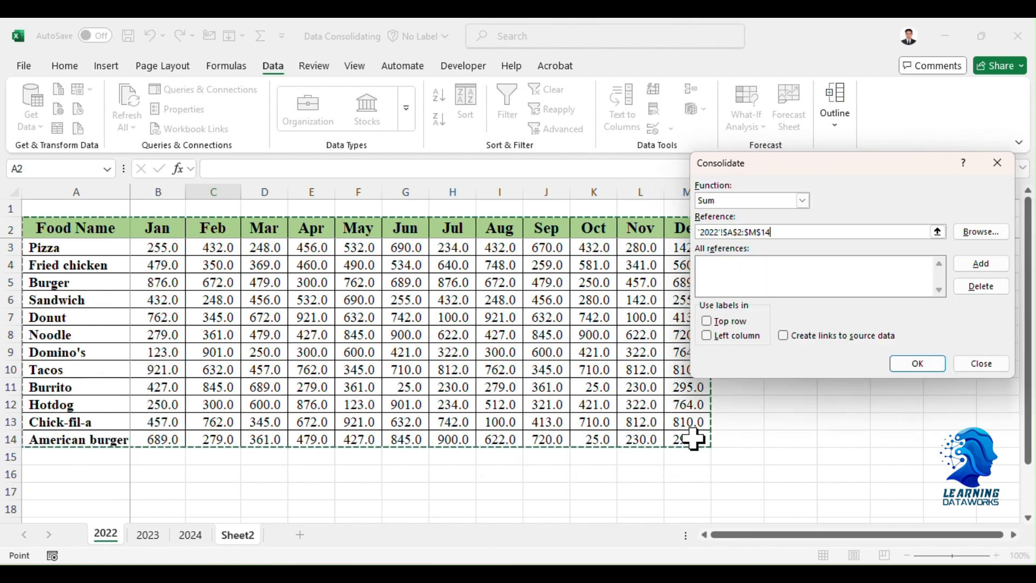
click(989, 265)
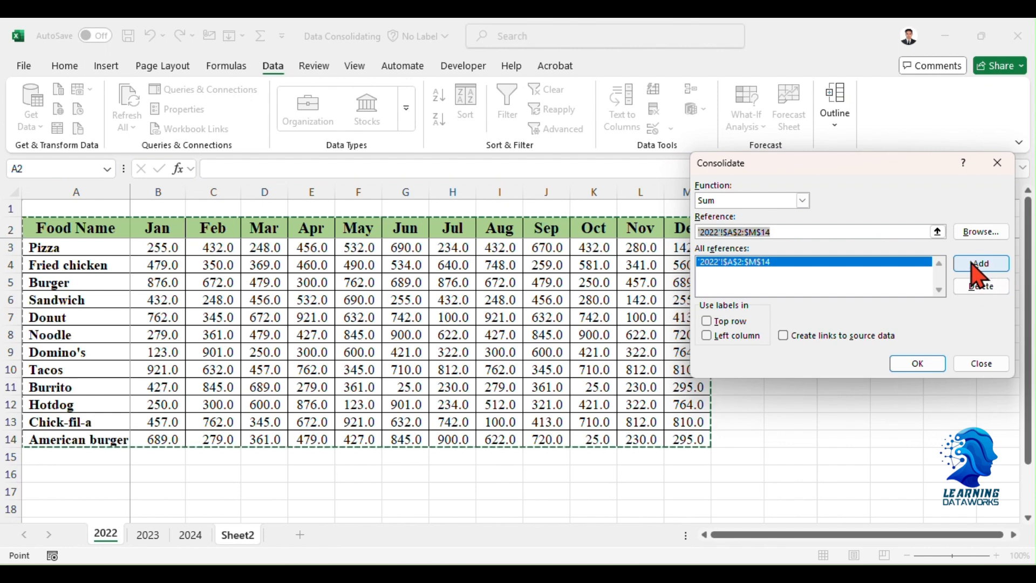
Add range A2:M14 of both the 2023 and 2024 sheets to the consolidation references.
click(150, 535)
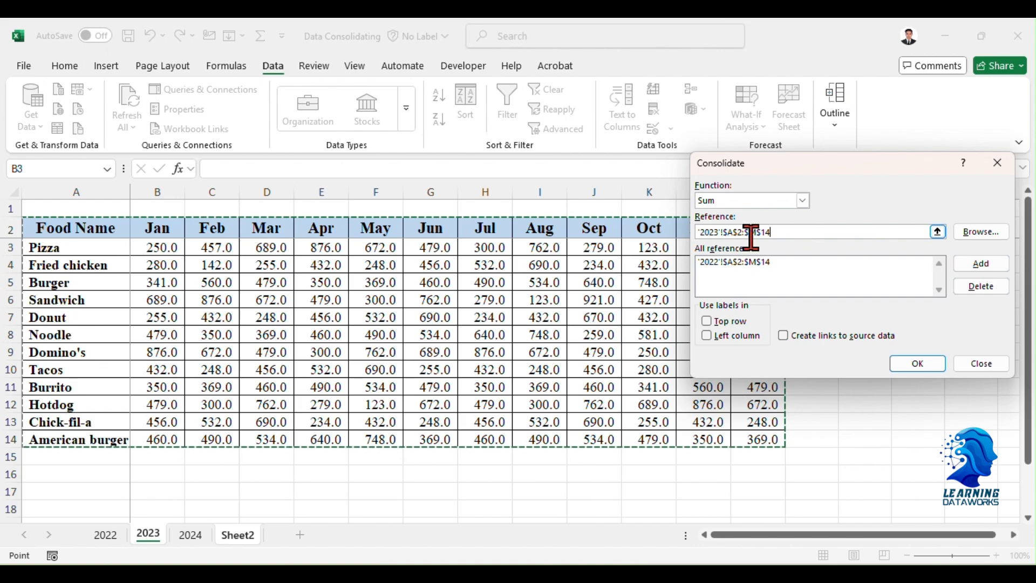
click(993, 267)
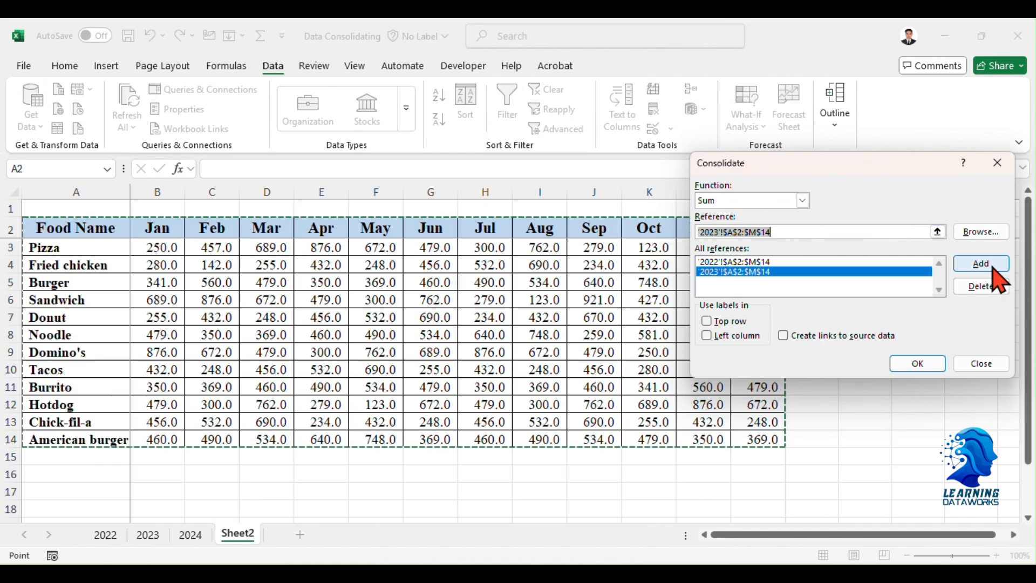
click(201, 541)
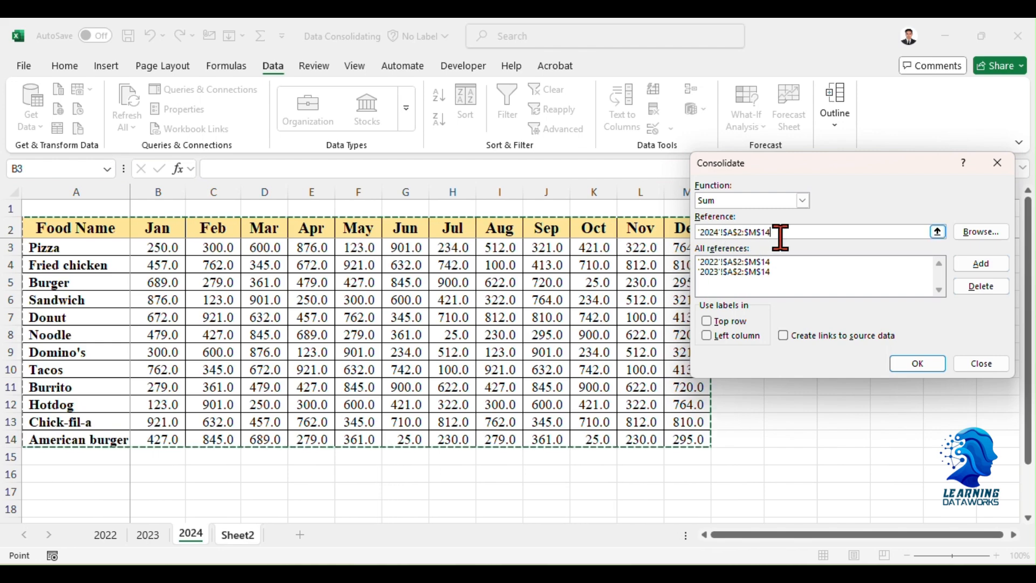
click(996, 265)
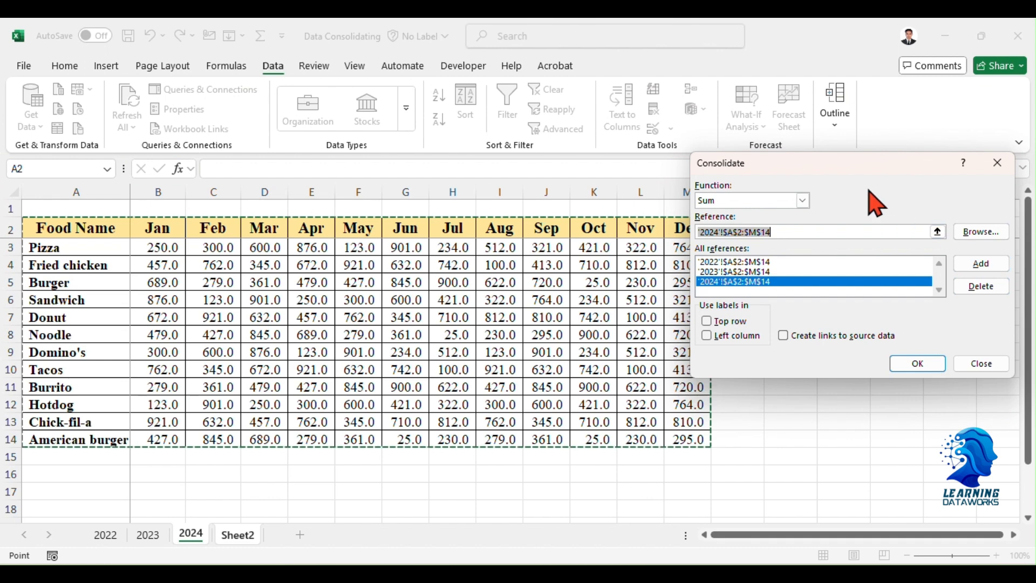
Run the consolidation with top row and left column labels and with links to the source data.
drag(861, 173, 616, 154)
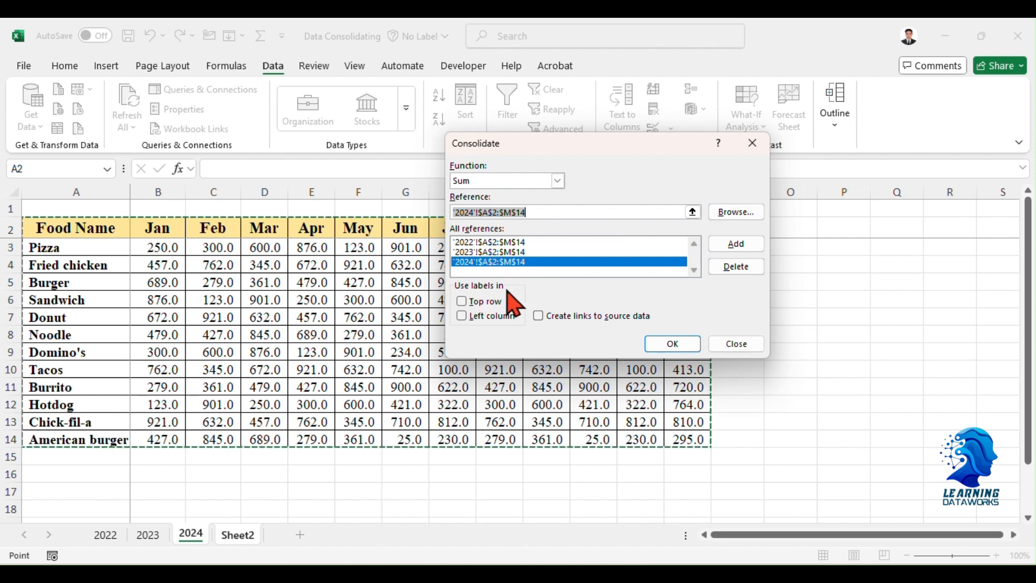
click(463, 303)
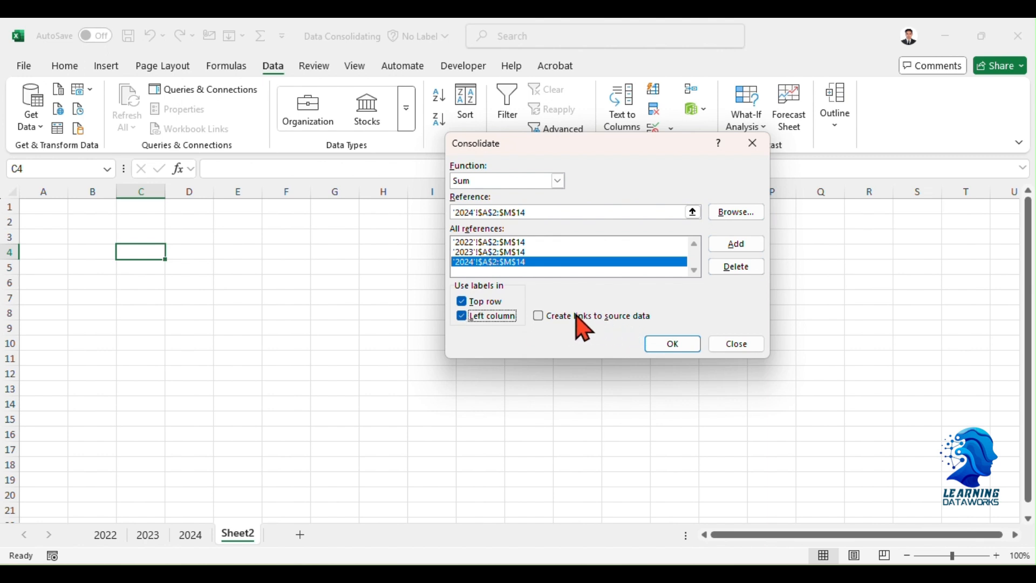
click(540, 316)
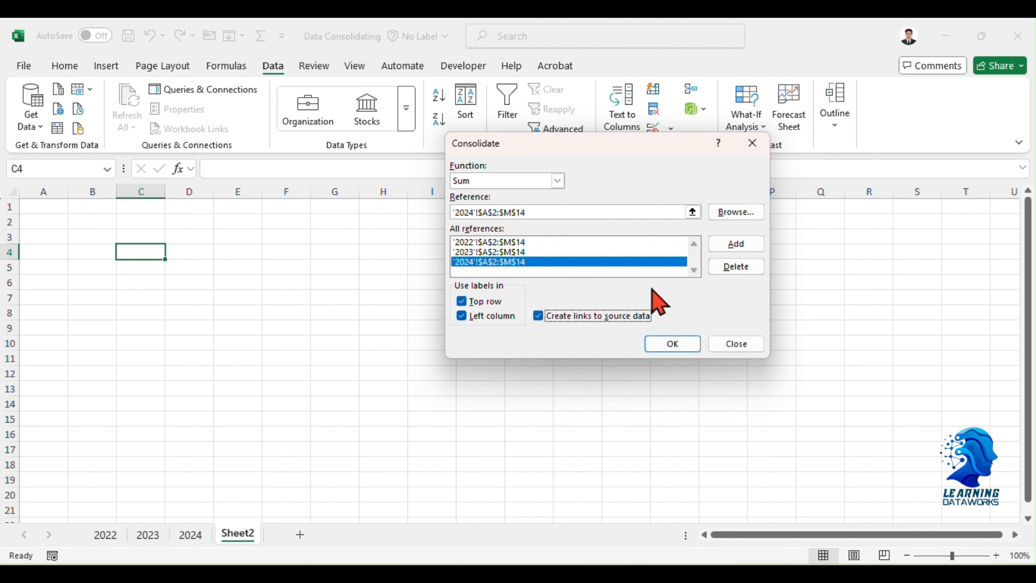
click(672, 345)
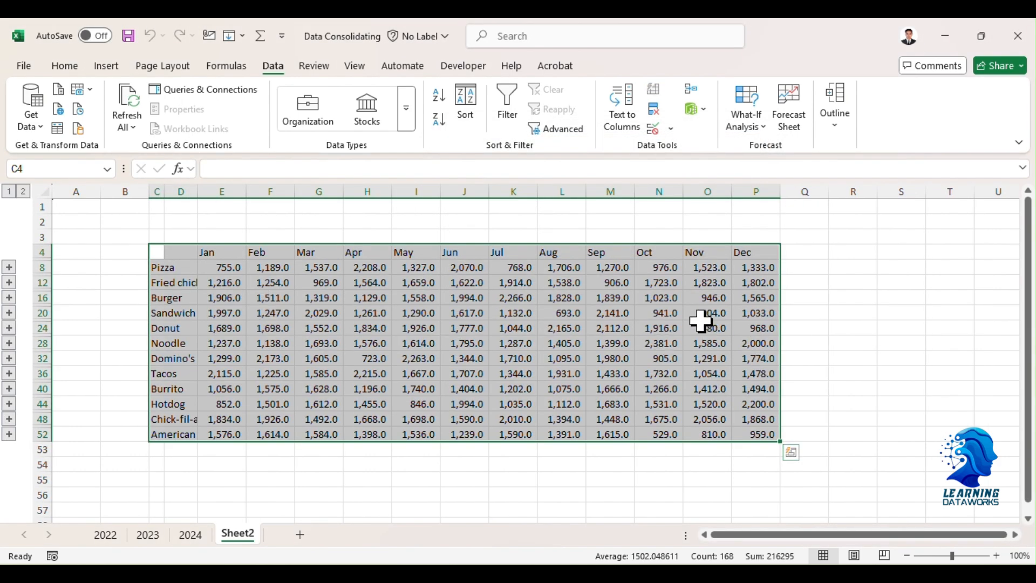
Look through the 2022, 2023 and 2024 source sheets and return to the consolidated table on Sheet2.
click(107, 535)
click(150, 535)
click(186, 536)
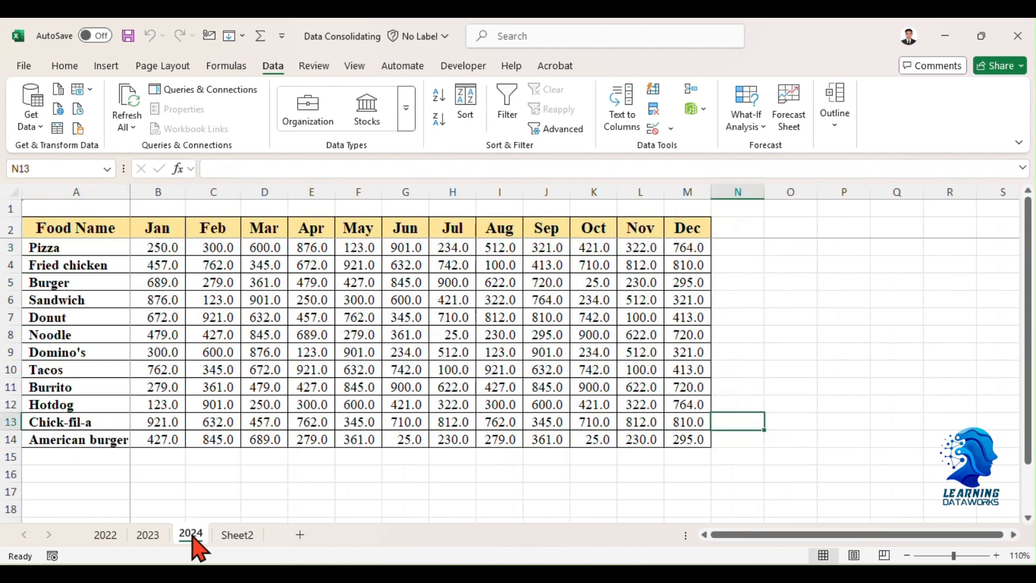
click(239, 536)
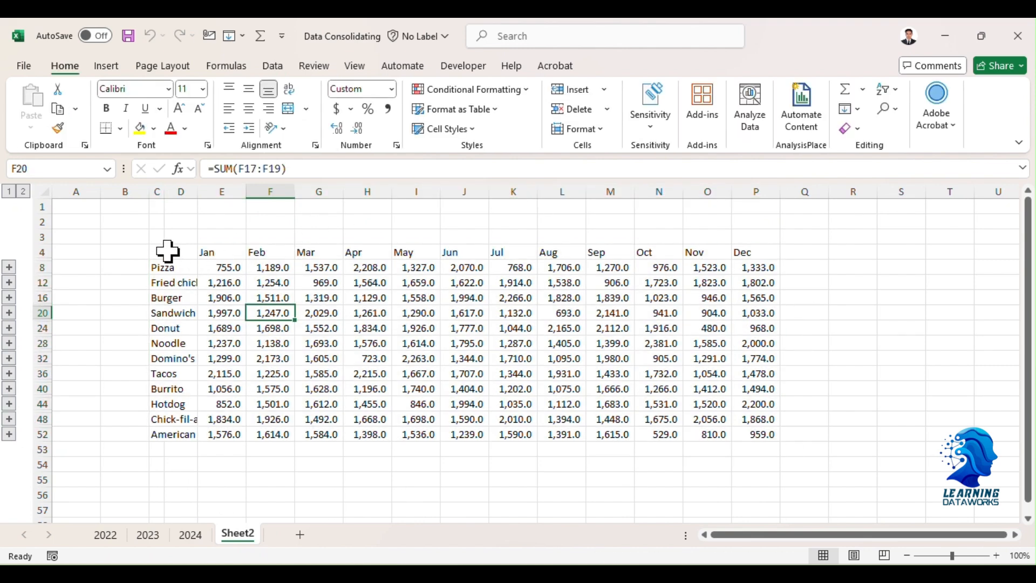
Set the font size of the whole consolidated table to 12.
drag(167, 251, 781, 437)
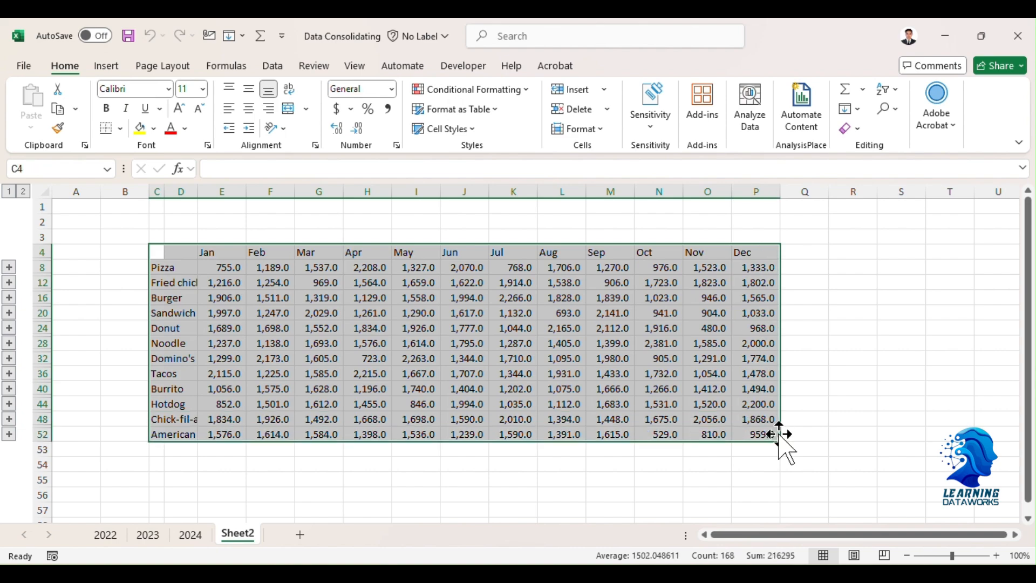
click(203, 89)
click(197, 183)
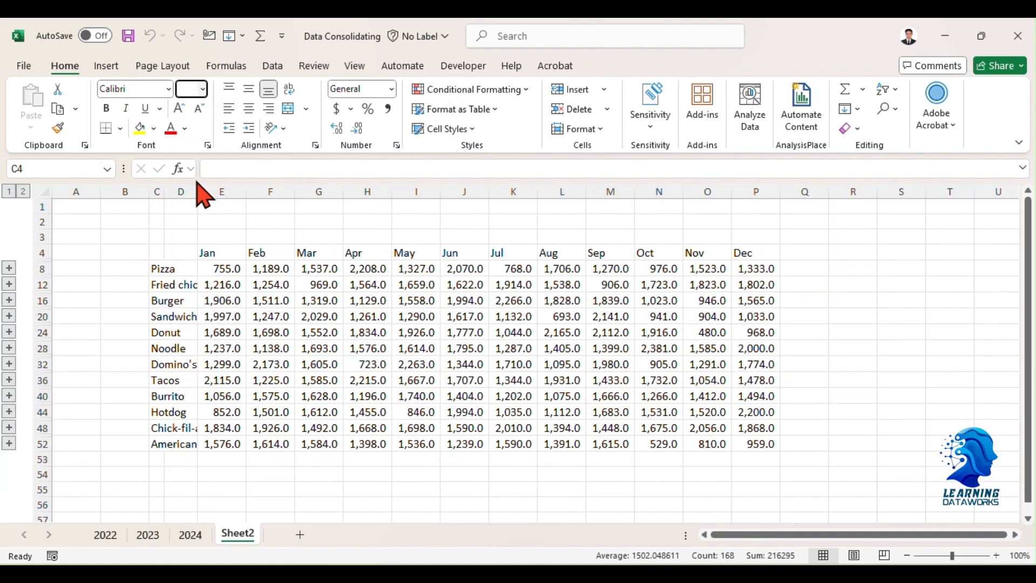
Format the month header row with the Accent5 cell style and bold black text.
drag(157, 253, 752, 259)
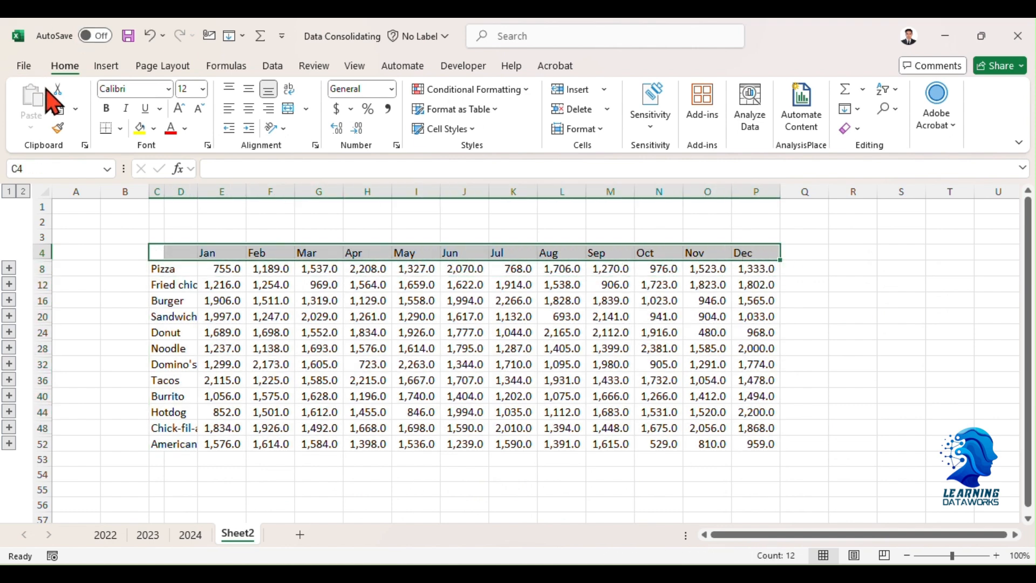
click(446, 128)
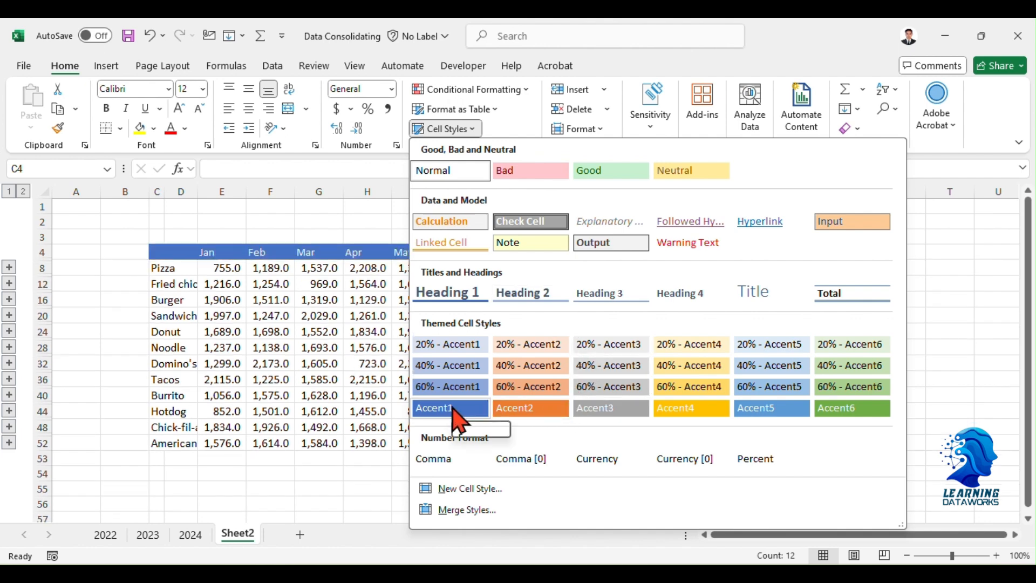
click(776, 412)
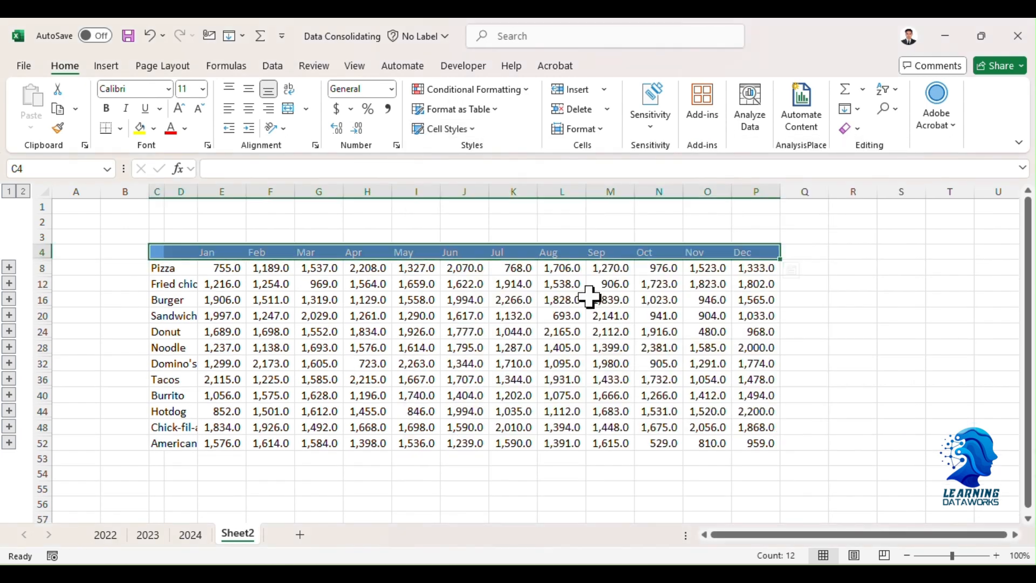
click(106, 108)
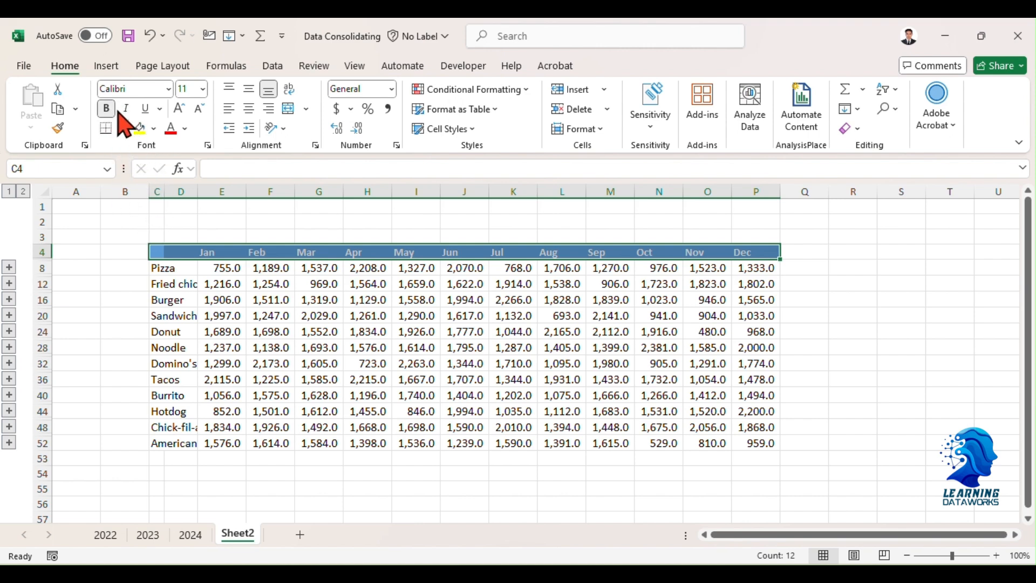
click(185, 128)
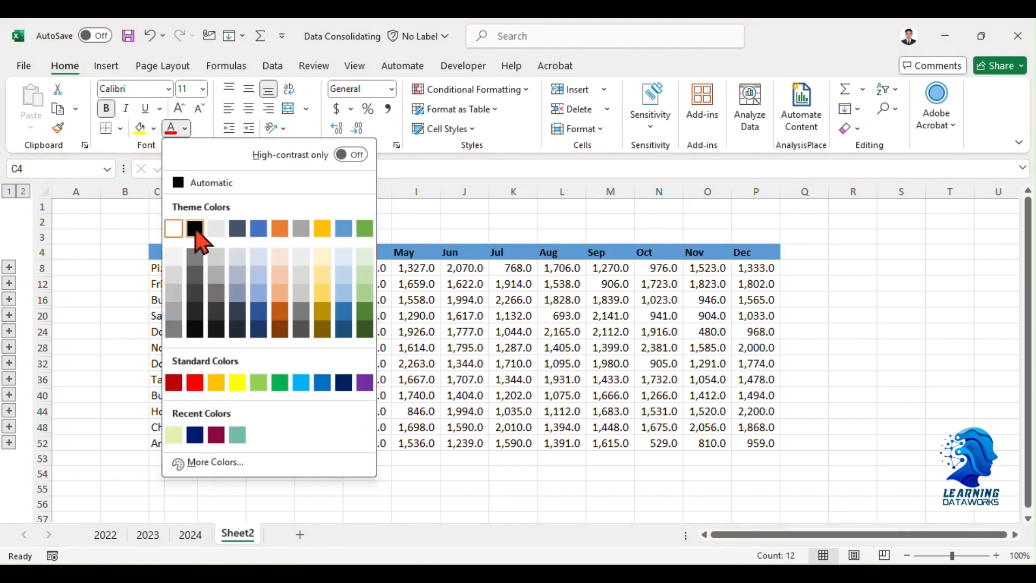
click(195, 229)
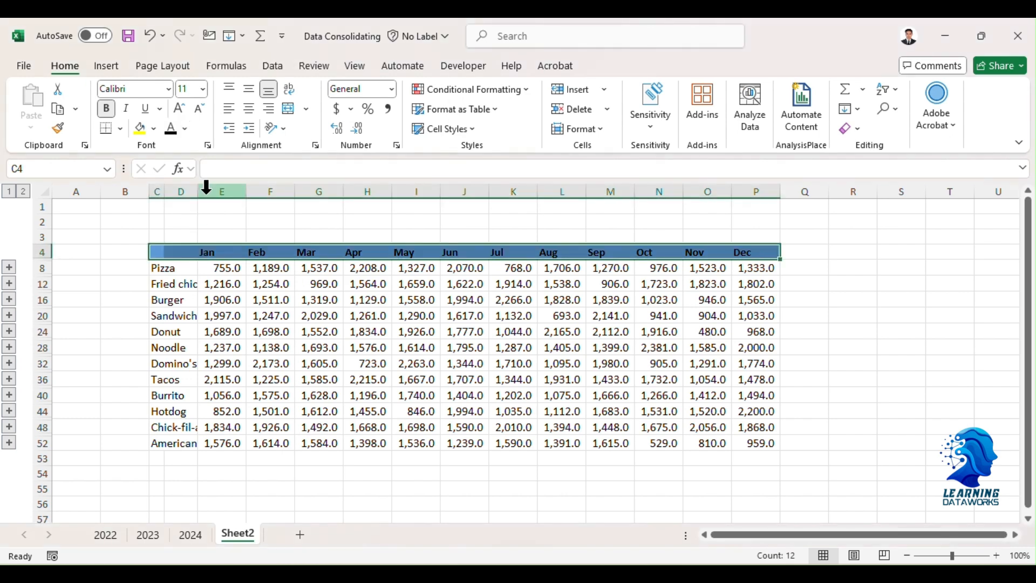
Apply medium solid horizontal borders to the whole consolidated table, including the header row: top edge, between rows and bottom edge.
click(170, 270)
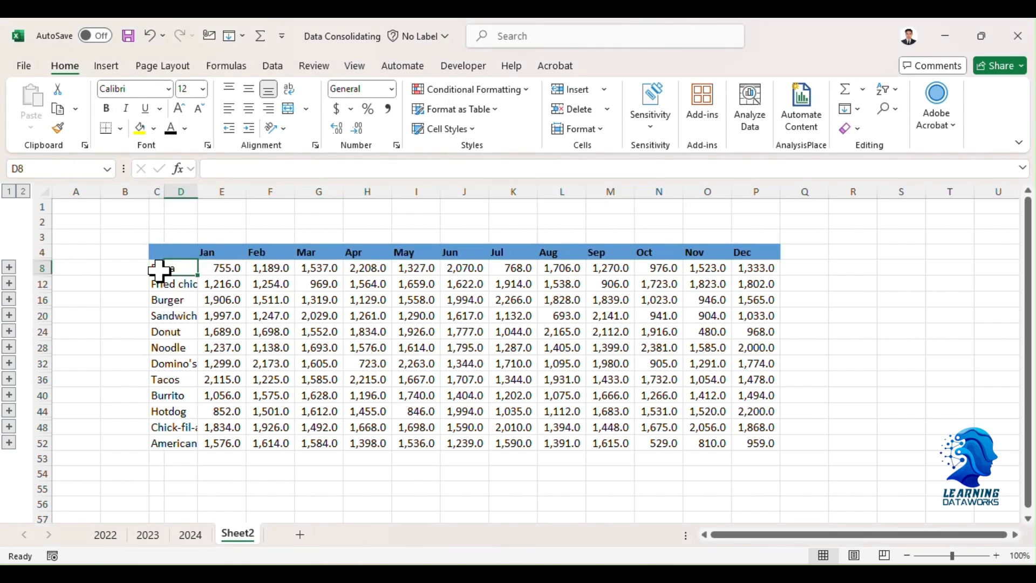
click(160, 270)
drag(160, 270, 773, 444)
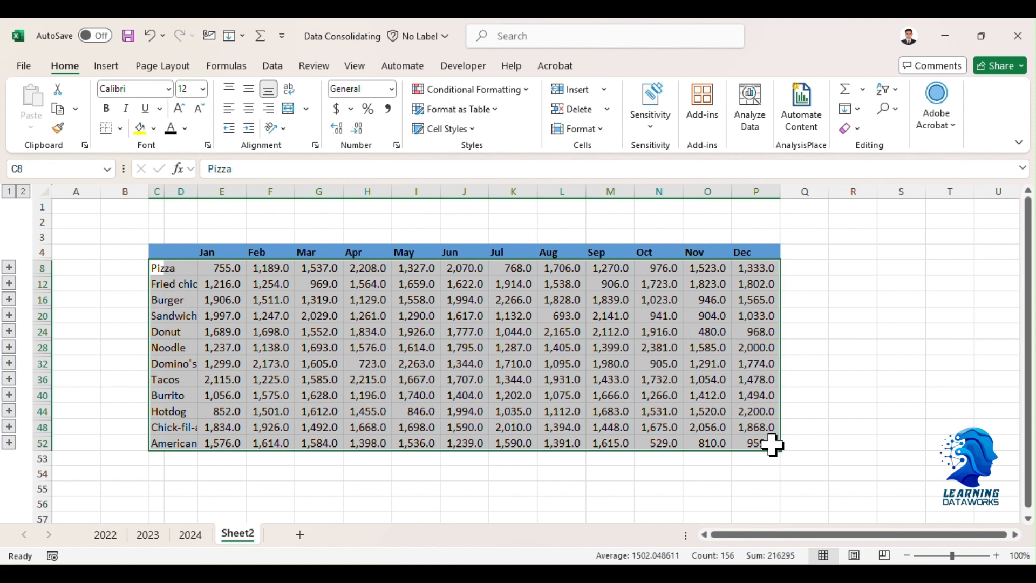
drag(158, 251, 764, 444)
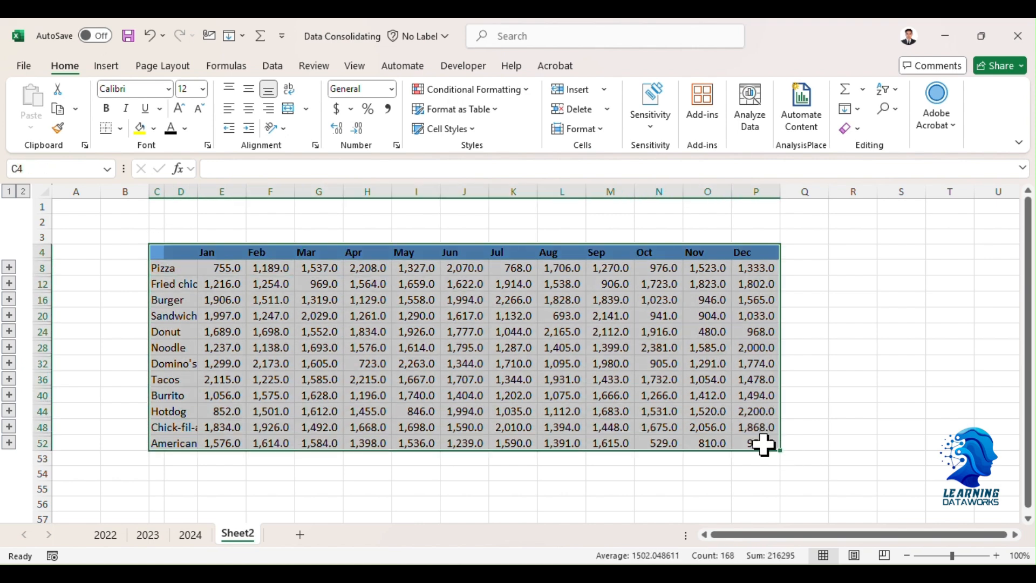
click(120, 129)
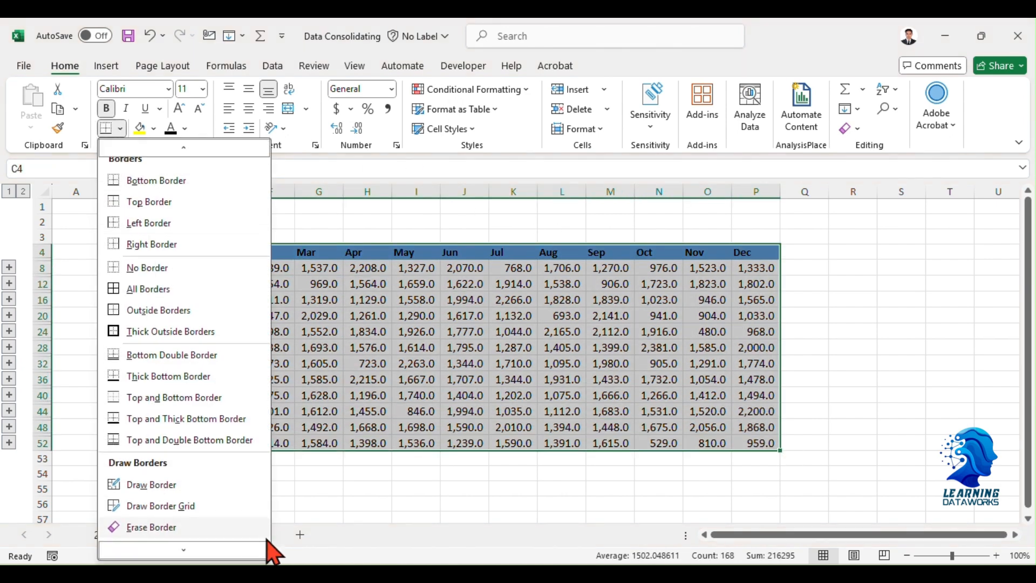
scroll(204, 498, down, 2)
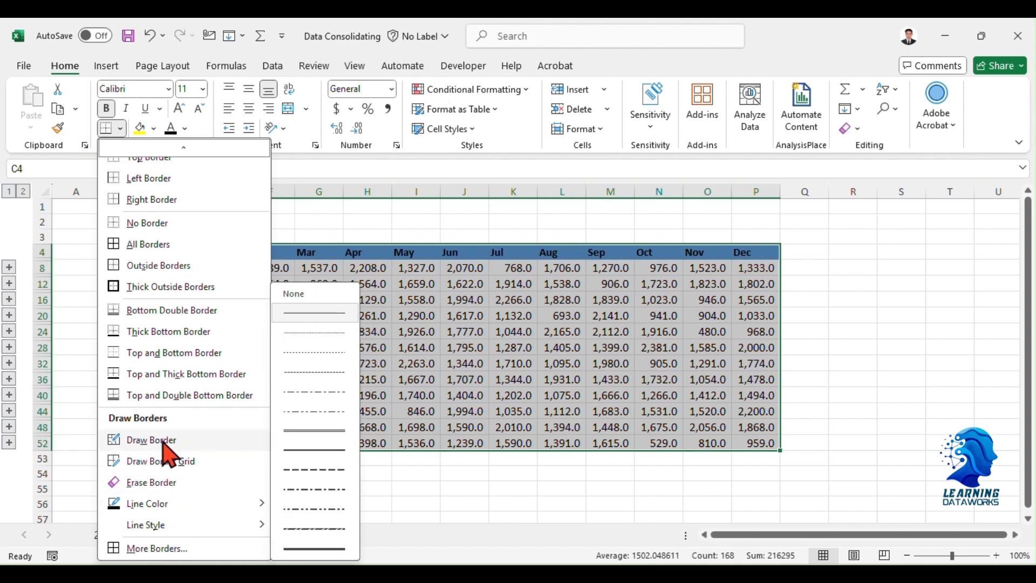
click(154, 547)
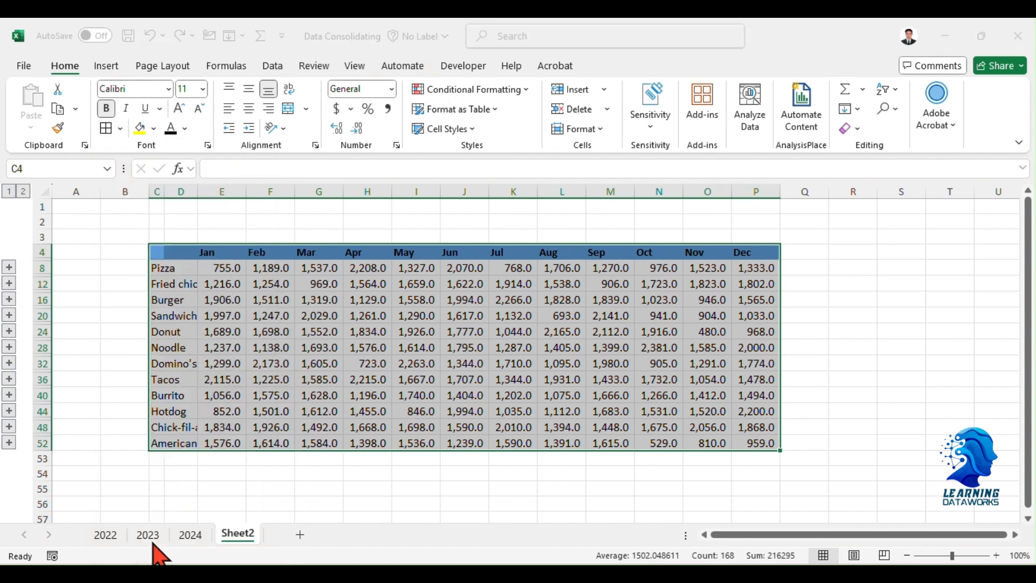
drag(536, 84, 595, 108)
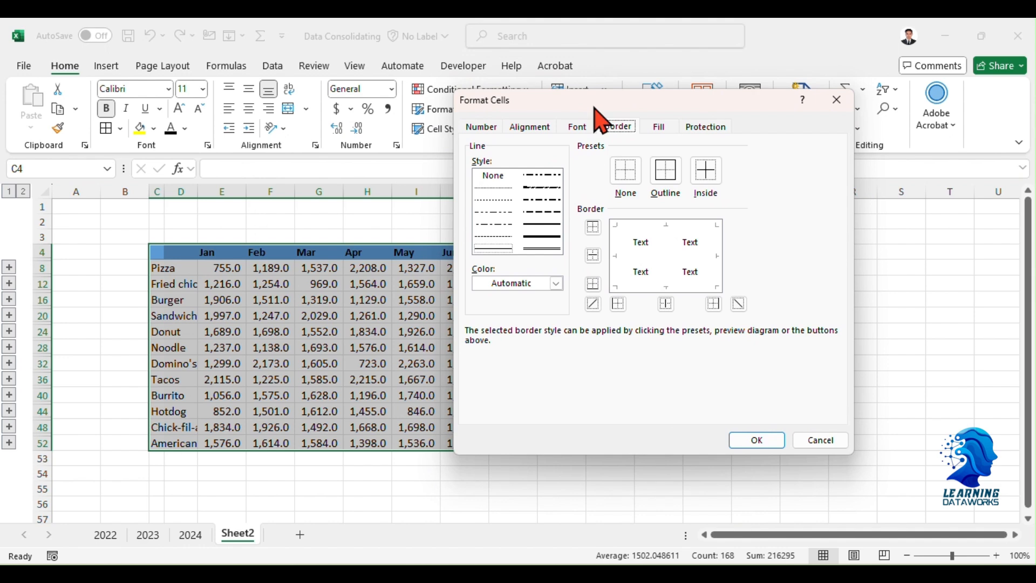
click(542, 223)
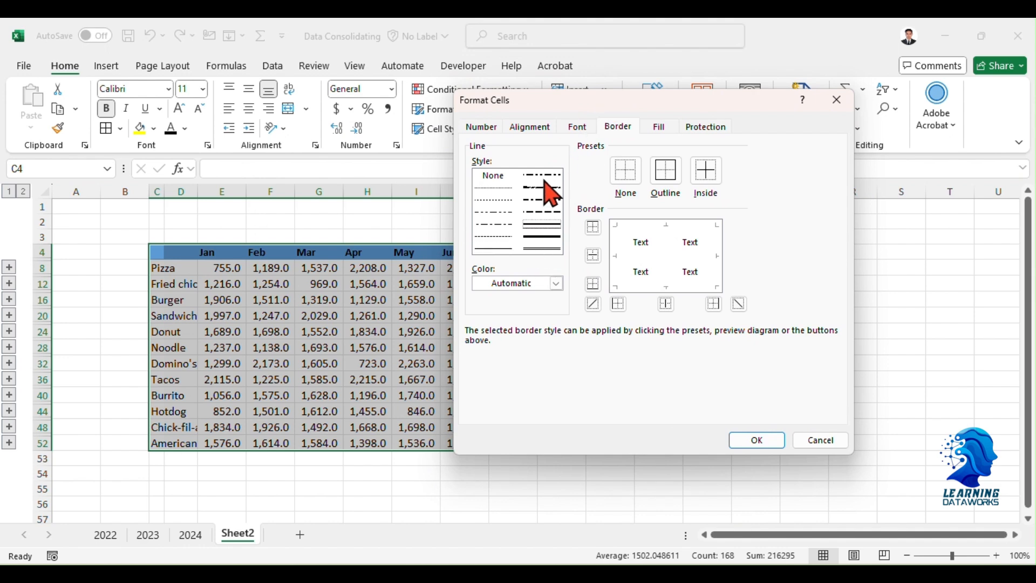
click(593, 256)
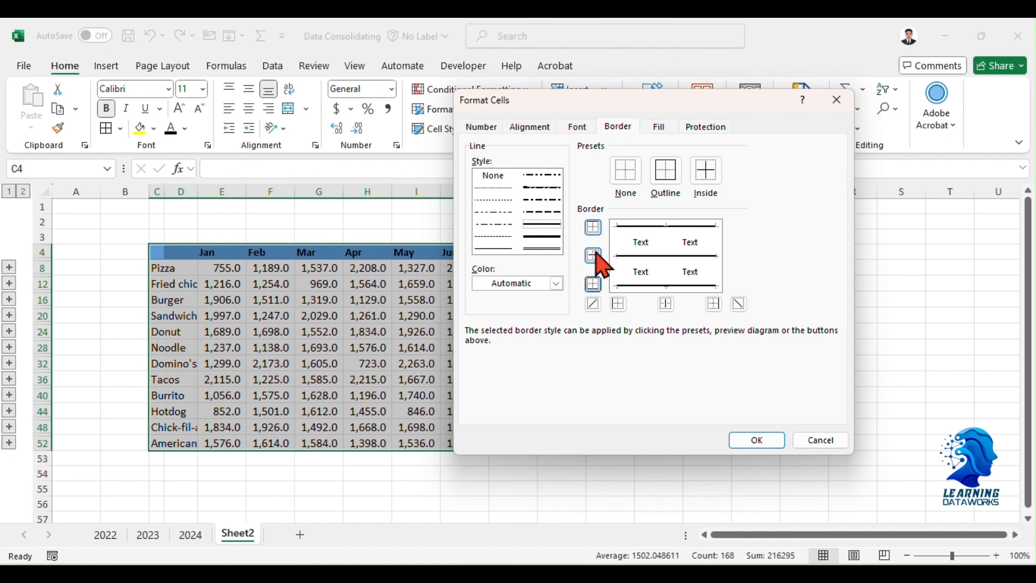
click(758, 441)
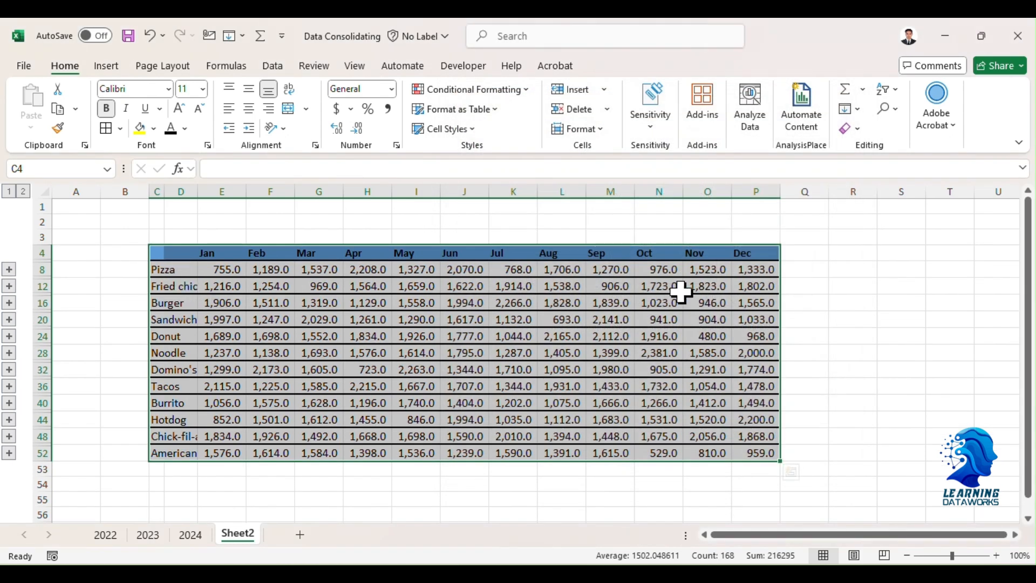
click(351, 332)
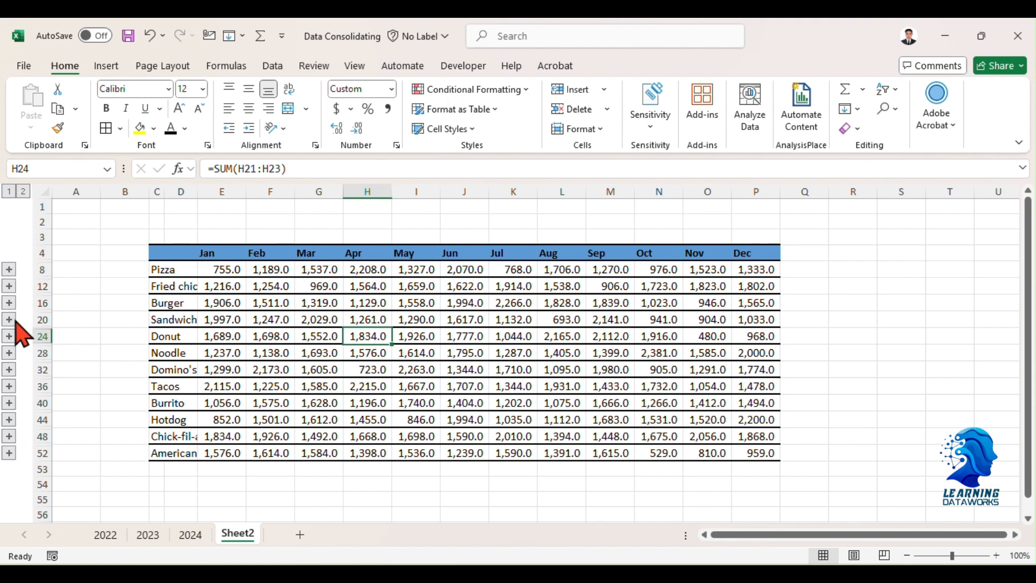
Expand the Burger group's source rows and autofit column D to its labels.
click(8, 303)
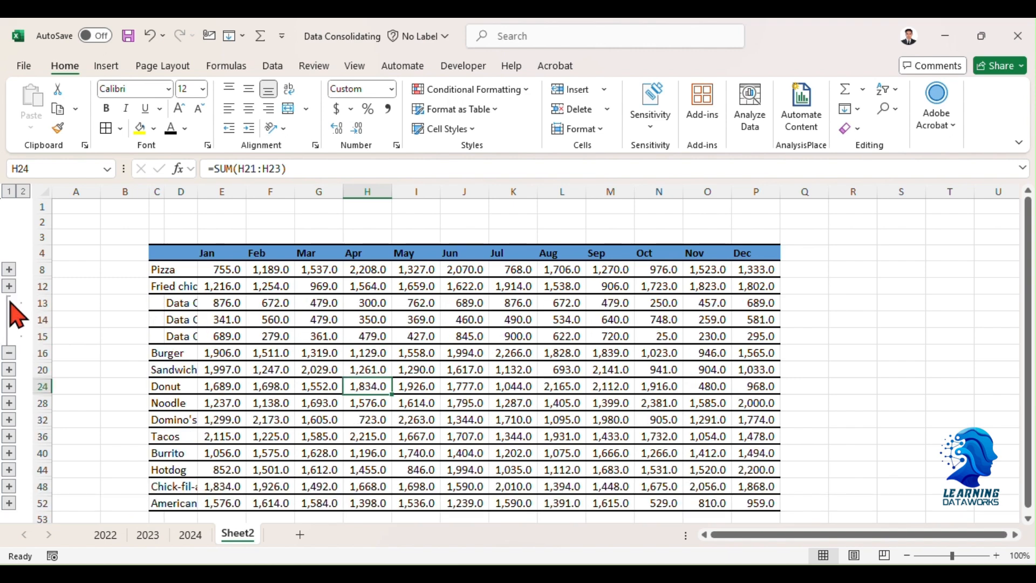
double_click(198, 192)
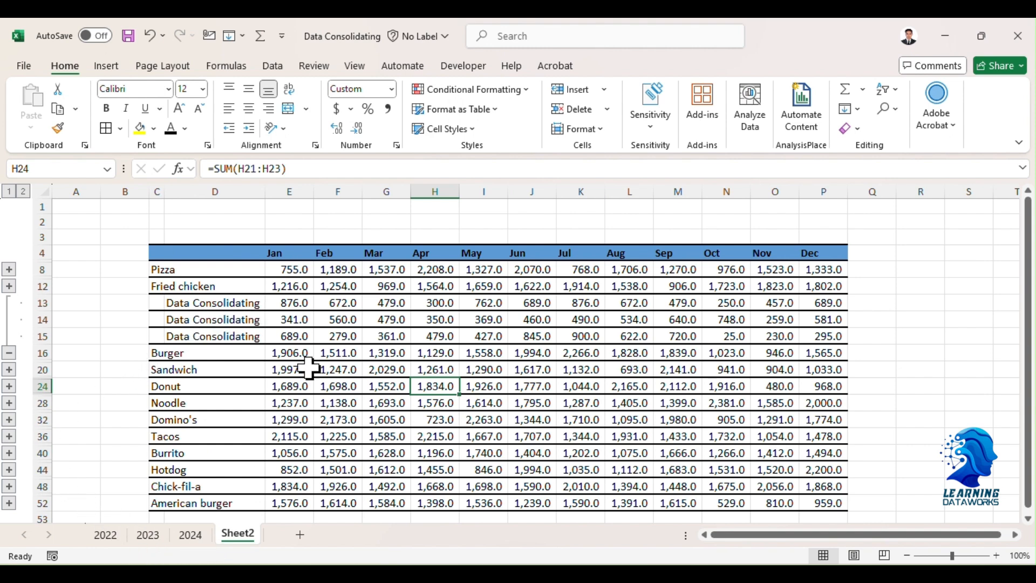
Expand the Pizza group and examine the sum formulas and source-sheet links behind the Burger and Pizza values.
click(286, 351)
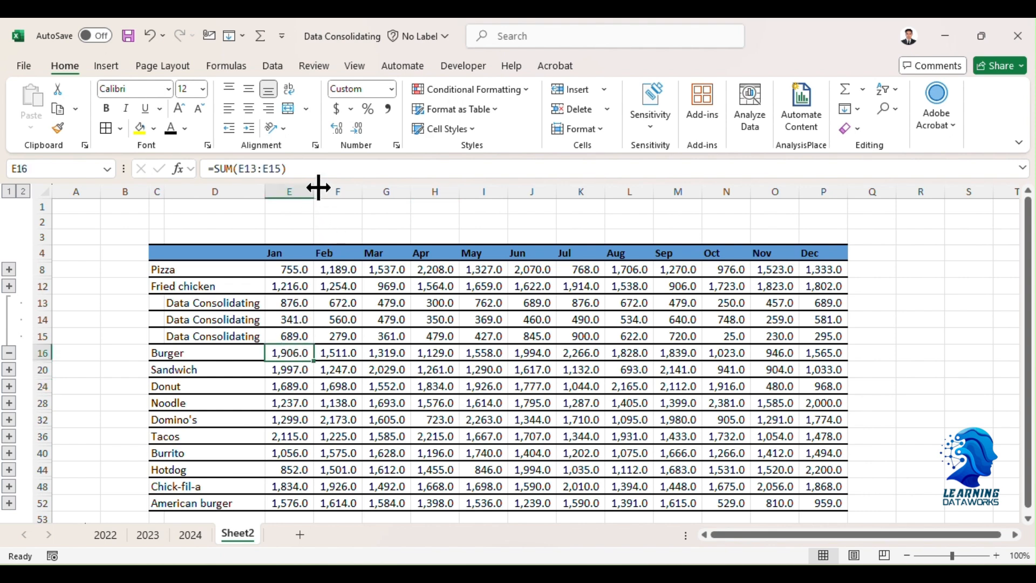
click(317, 167)
click(330, 319)
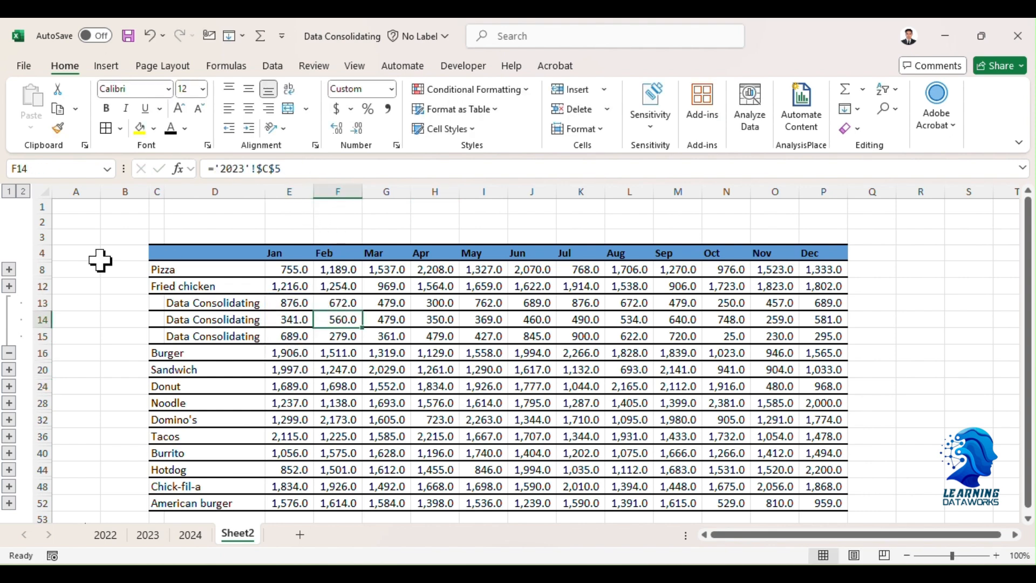
click(9, 269)
click(295, 320)
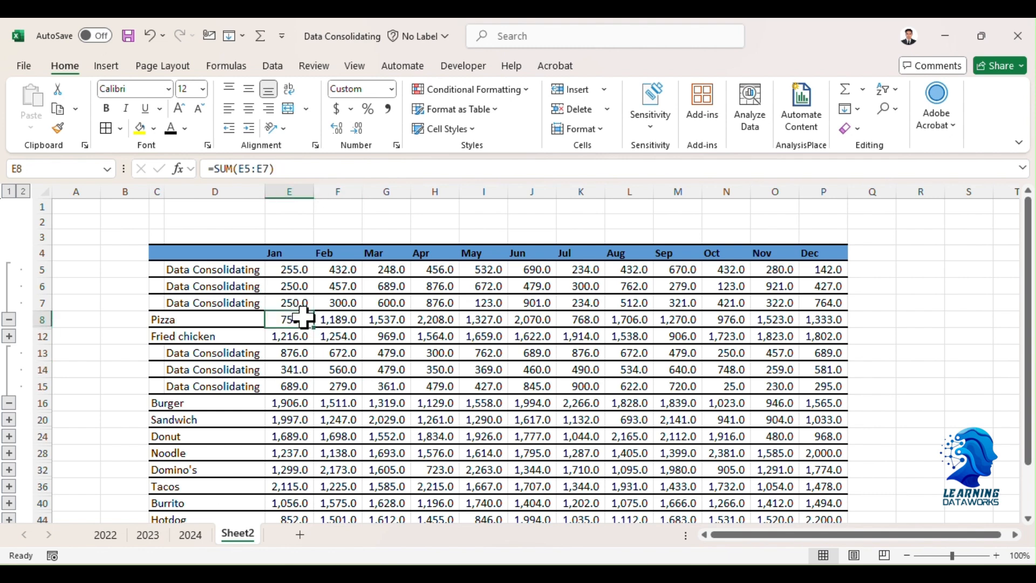
click(312, 169)
click(339, 320)
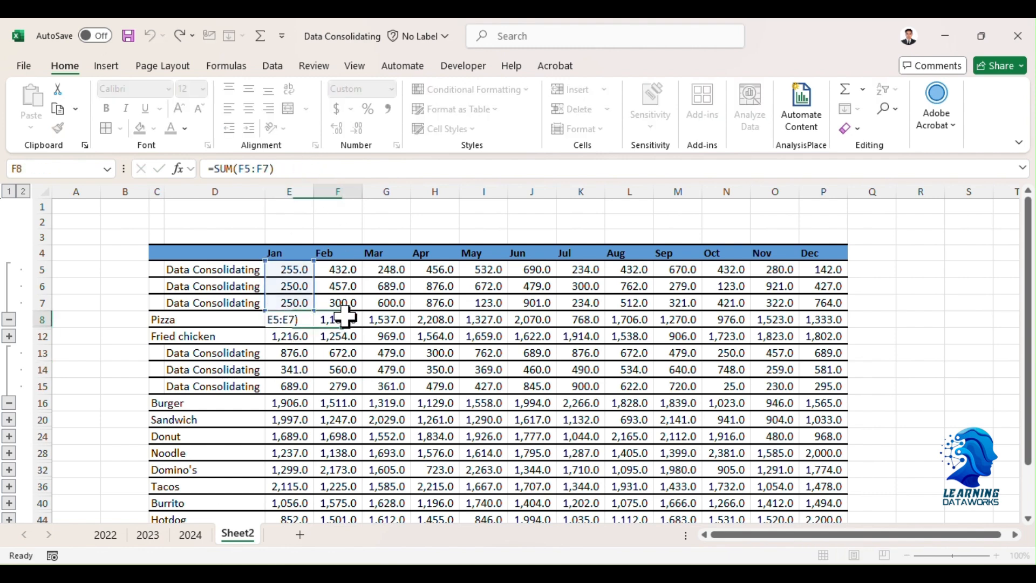
click(351, 170)
click(452, 287)
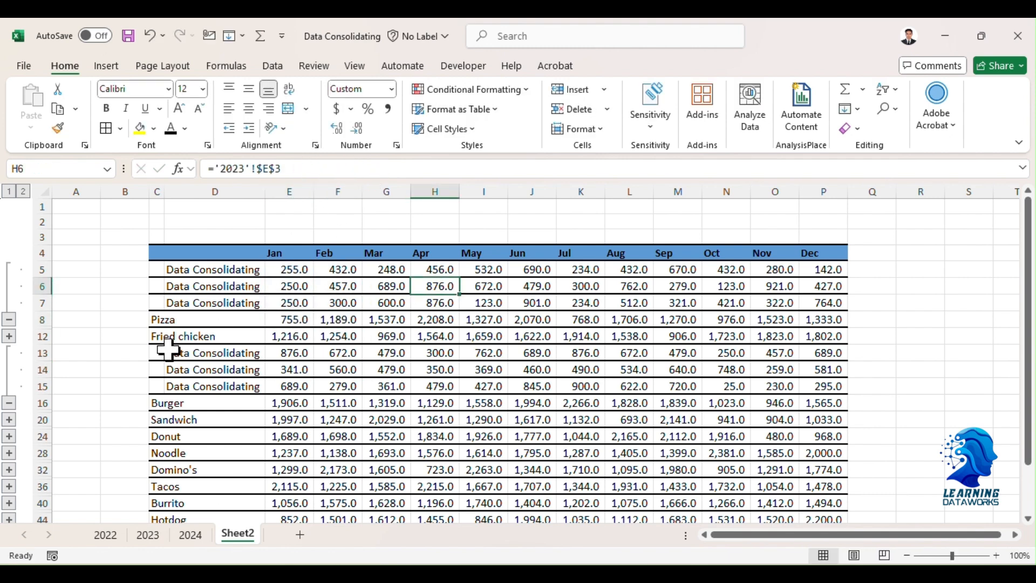
drag(301, 269, 819, 305)
click(296, 321)
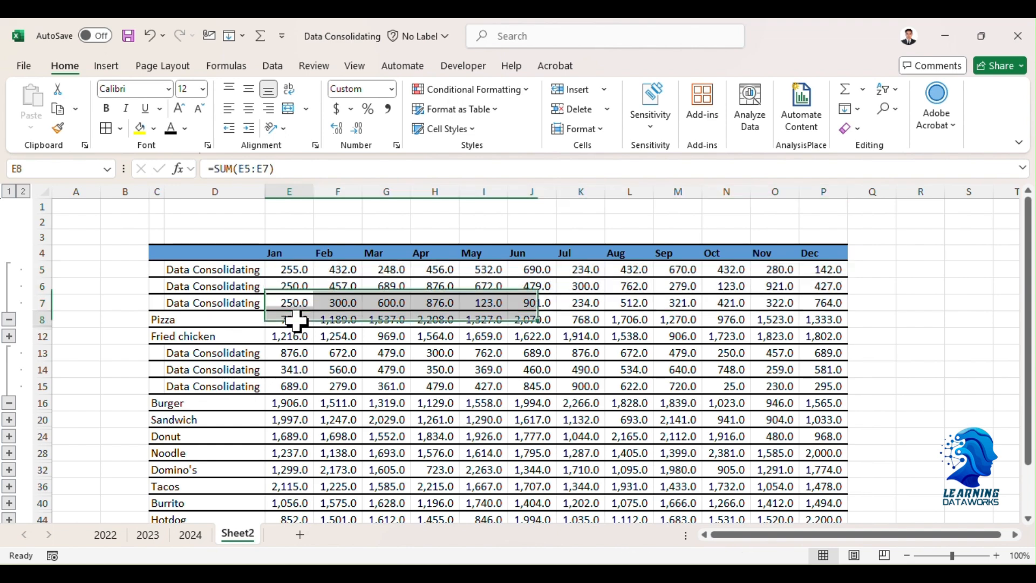
Expand the Noodle and Tacos groups and look through their detail rows.
click(8, 453)
scroll(45, 443, down, 1)
scroll(38, 453, down, 1)
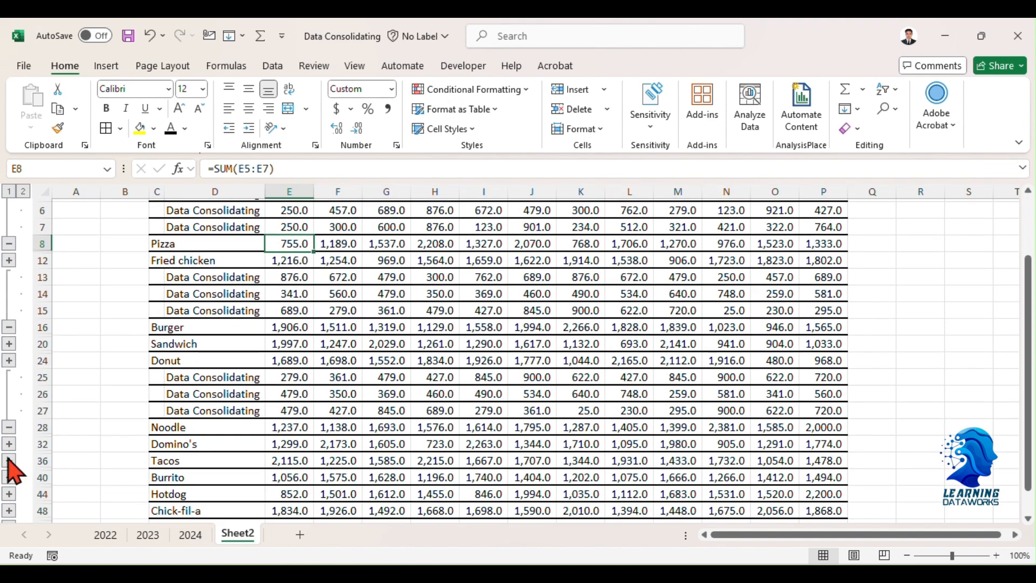
click(9, 460)
scroll(11, 465, down, 1)
scroll(302, 421, up, 2)
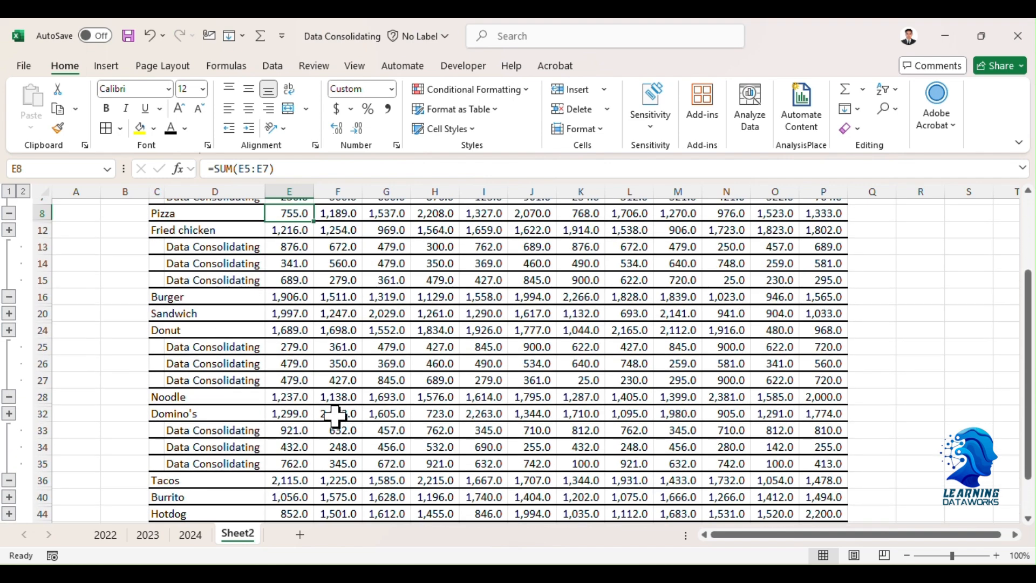
scroll(242, 411, up, 1)
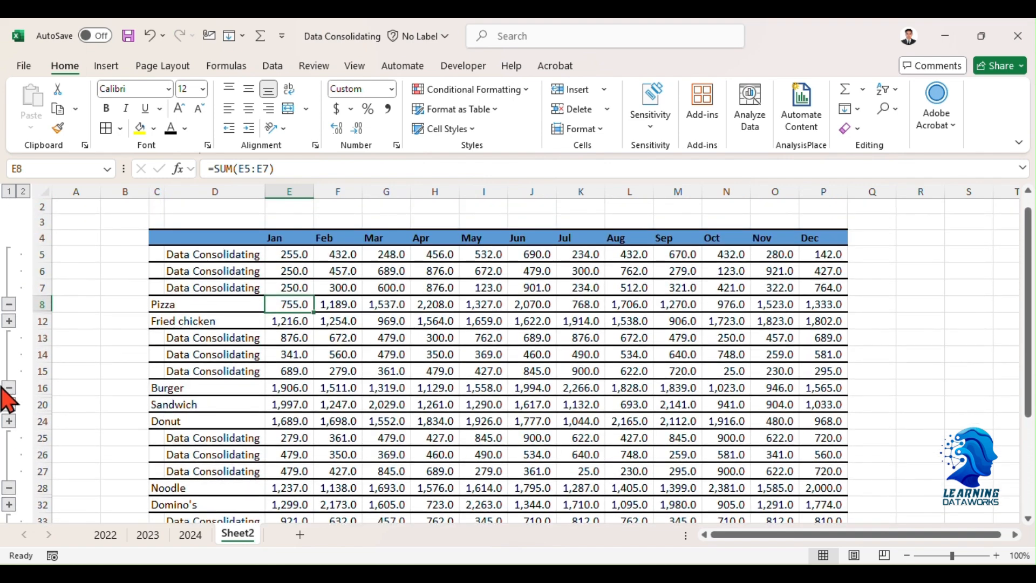
scroll(178, 377, up, 1)
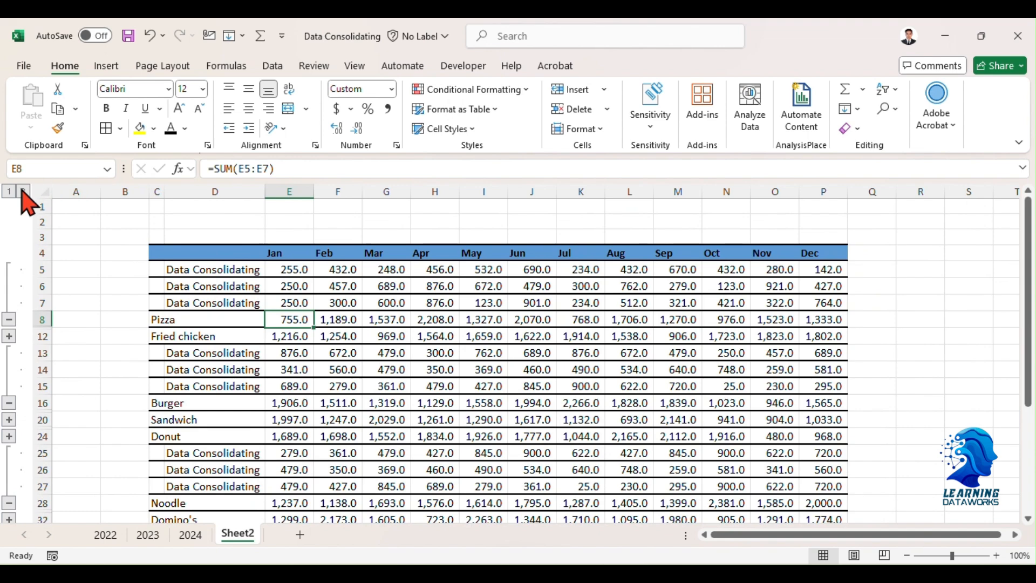
Switch the outline between level 1 and level 2 for all groups, leaving it collapsed to the food totals at level 1.
click(9, 192)
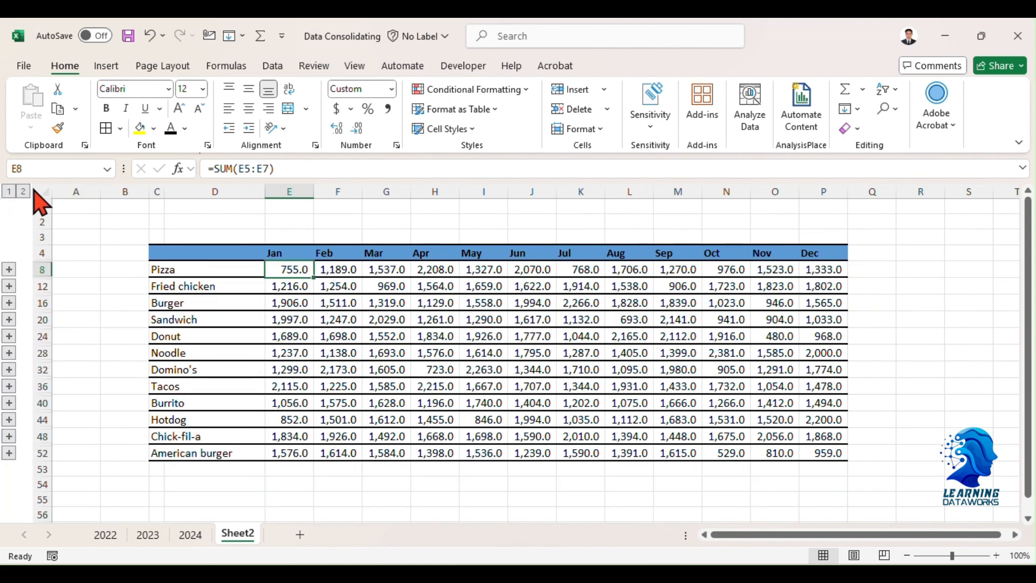
click(24, 192)
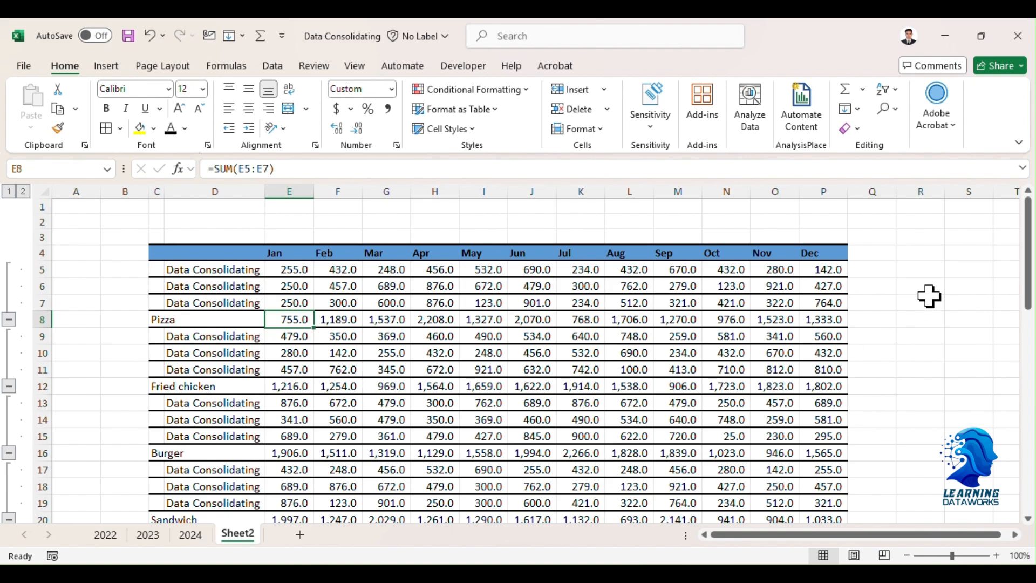
drag(1028, 254, 1028, 226)
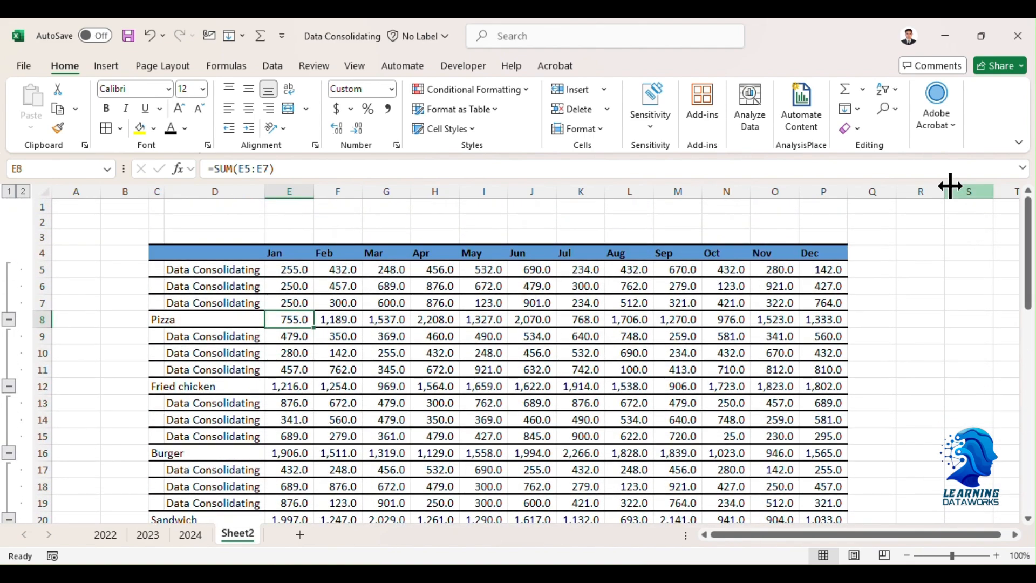
click(9, 192)
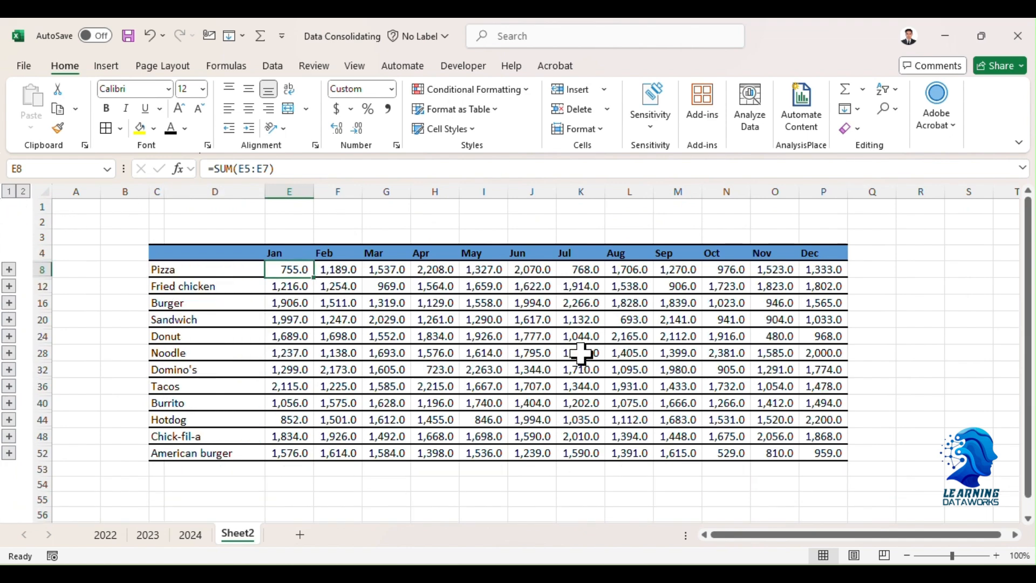
scroll(488, 330, down, 1)
scroll(483, 330, up, 1)
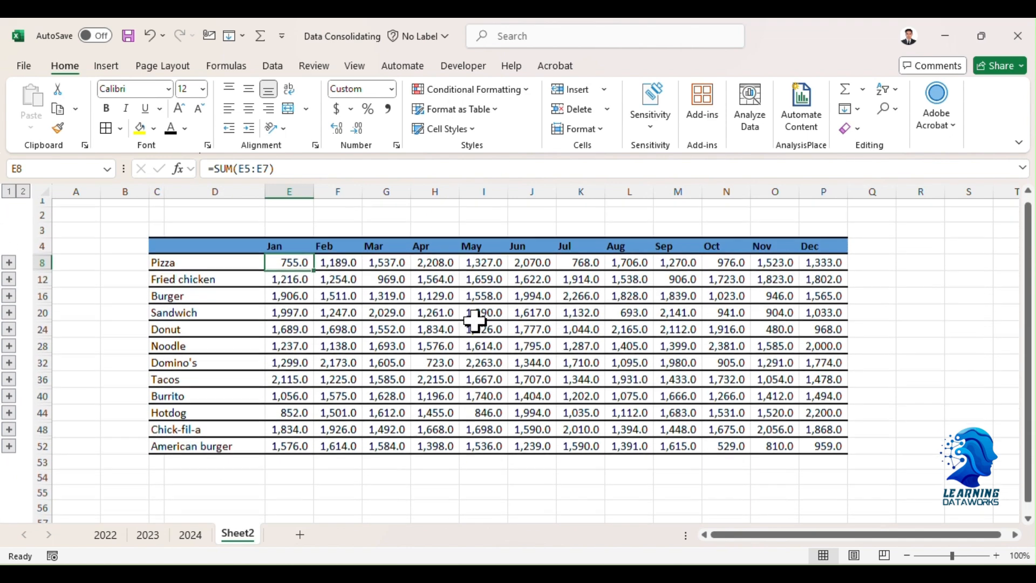
click(387, 336)
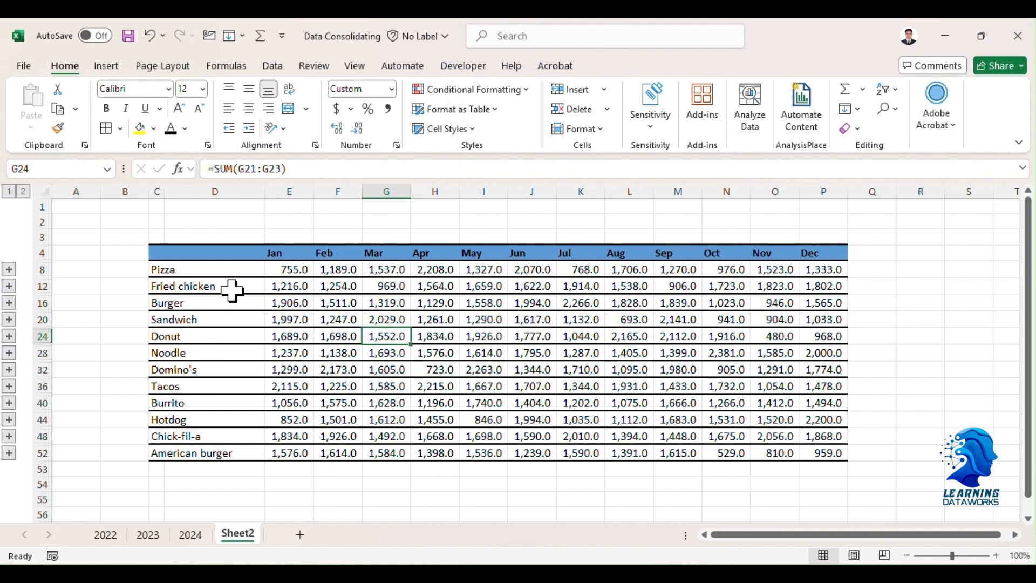